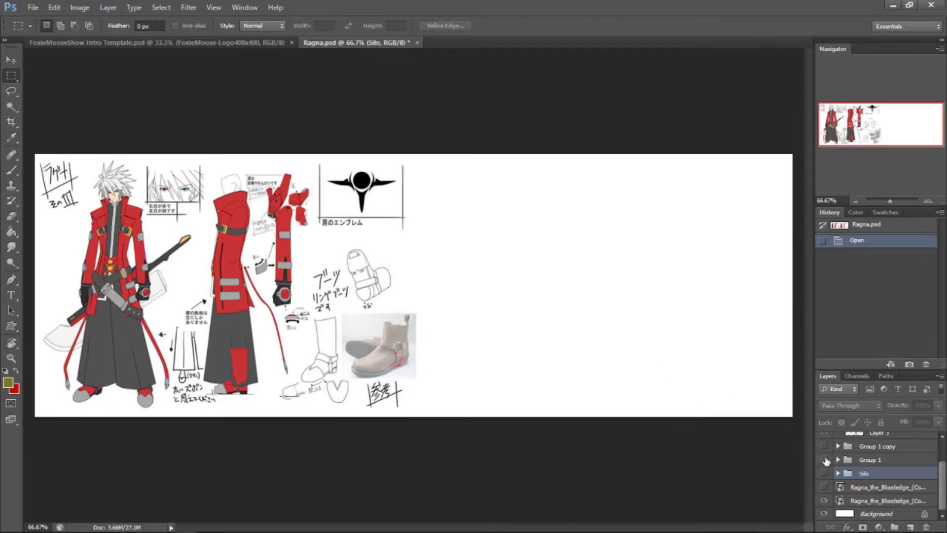
- Make Group 1 and the faded second copy of the character reference sheet visible
click(824, 459)
click(824, 459)
click(823, 487)
click(824, 460)
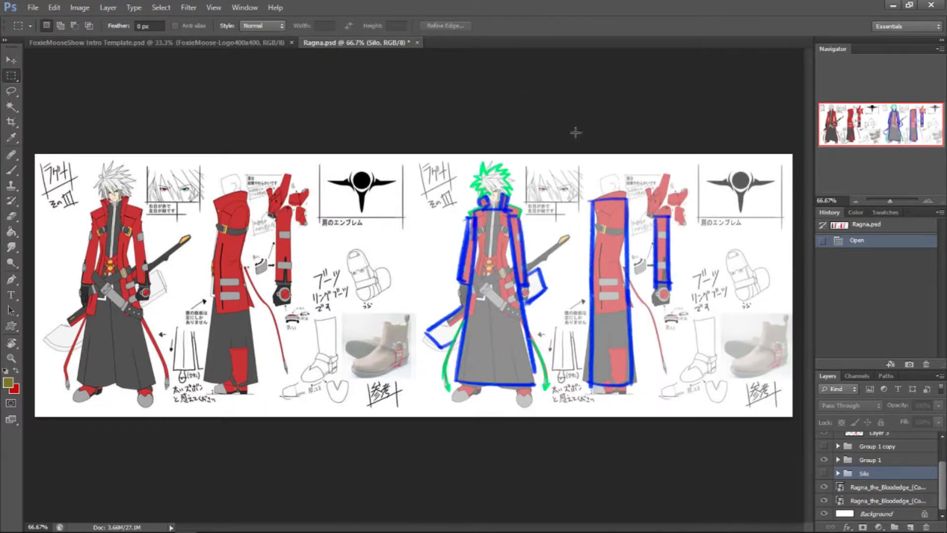
- Ready the Brush tool with red as the foreground colour at size 10 and select Group 1
key(b)
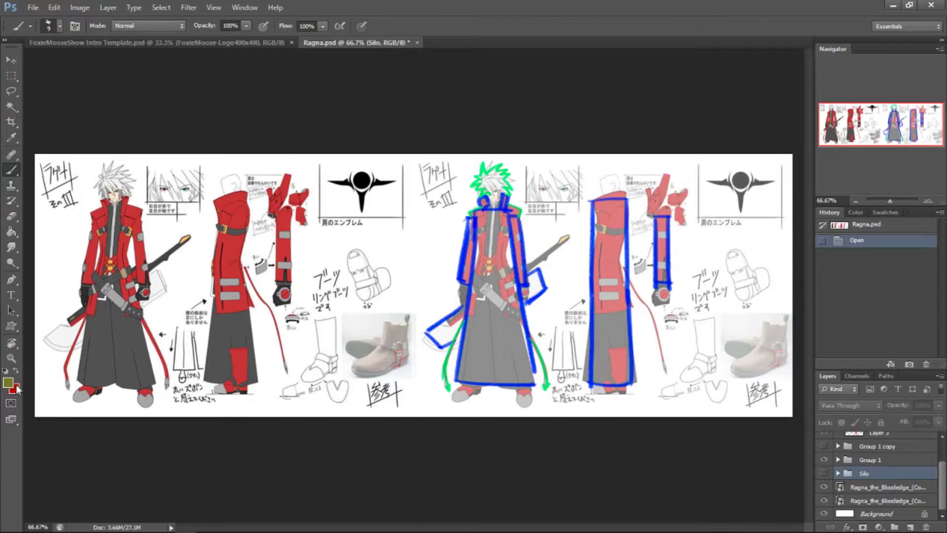
key(x)
key(bracketright)
click(868, 460)
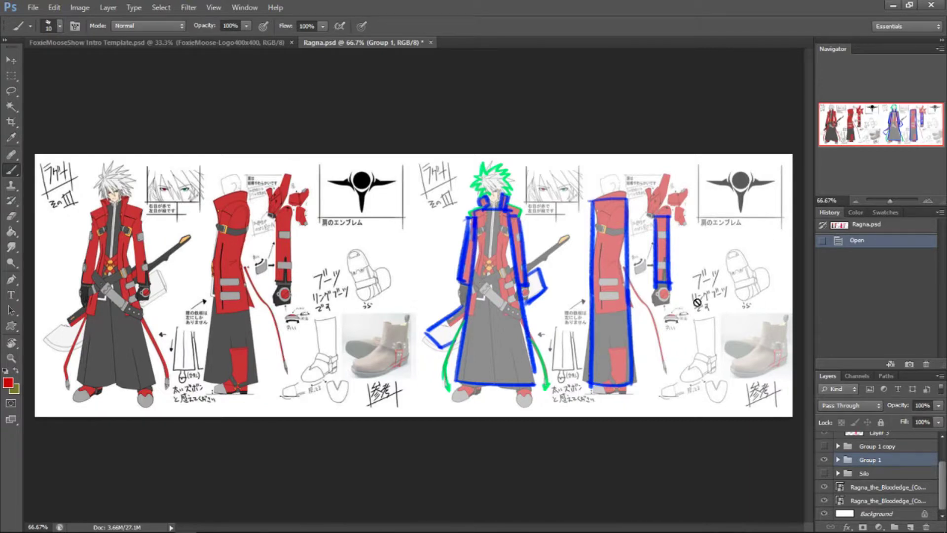
- Hide Group 1, show Group 1 copy with its painted silhouette, and add a new layer above Group 1
click(822, 460)
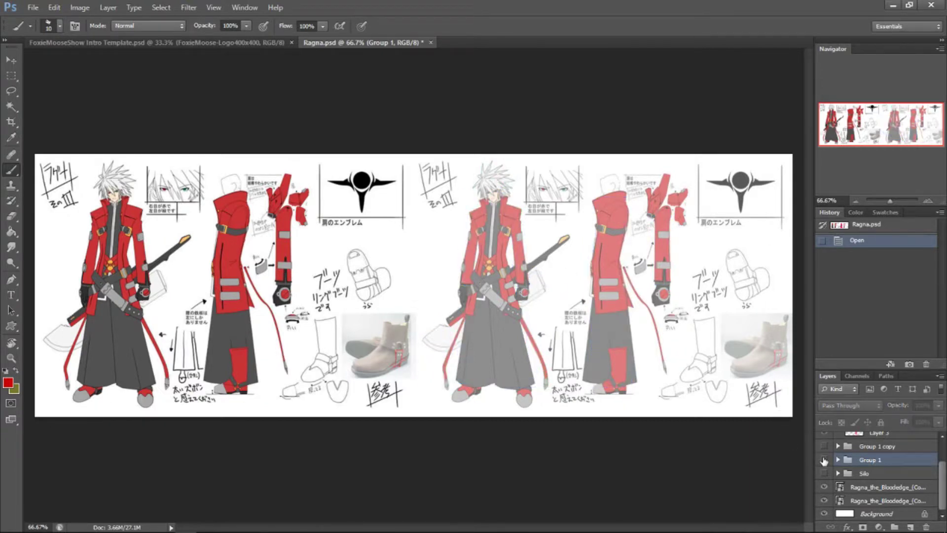
click(823, 447)
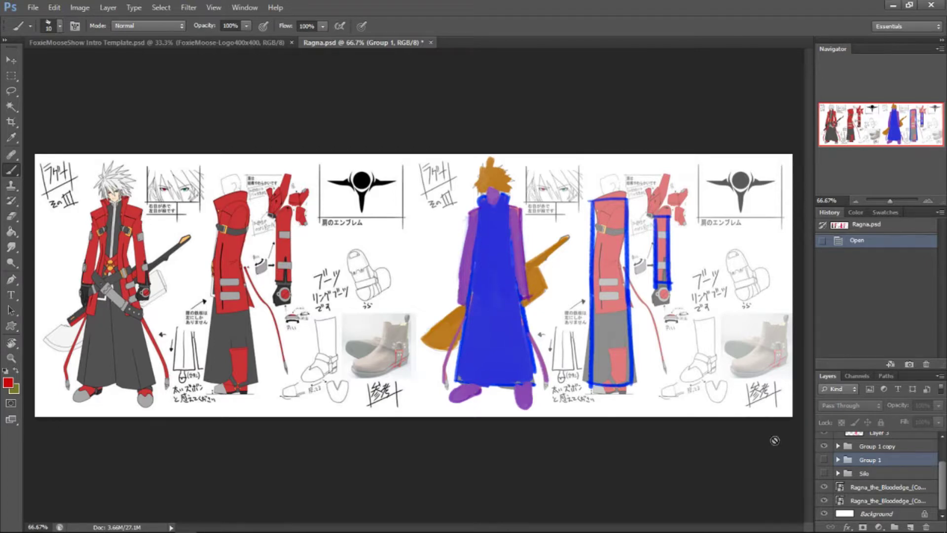
key(ctrl+shift+n)
key(Return)
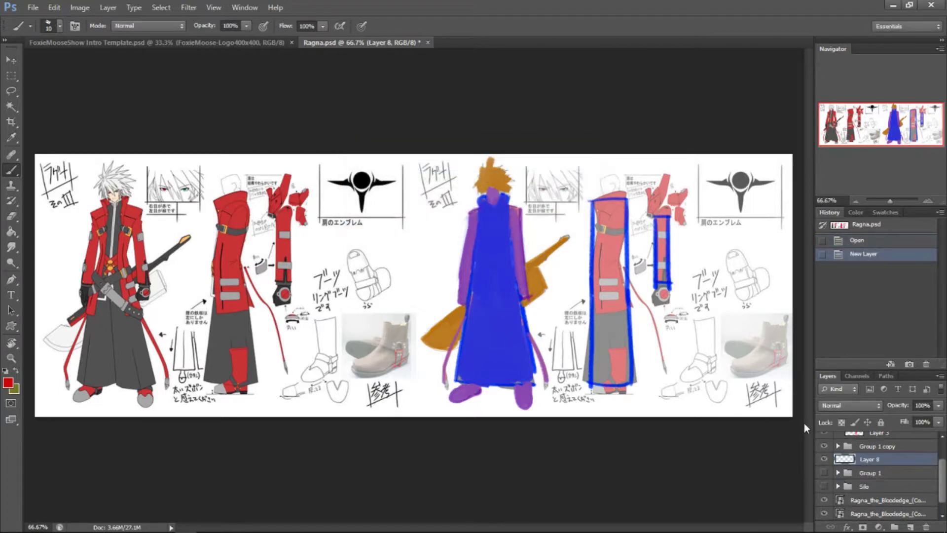
- Sample the silhouette's blue, enlarge the brush to 40, and try a stroke over the sleeve before undoing it
alt+click(476, 293)
key(bracketright)
key(bracketright)
key(bracketright)
key(bracketright)
key(bracketright)
mouse_move(463, 207)
mouse_down()
mouse_move(460, 269)
mouse_move(471, 277)
mouse_up()
key(ctrl+z)
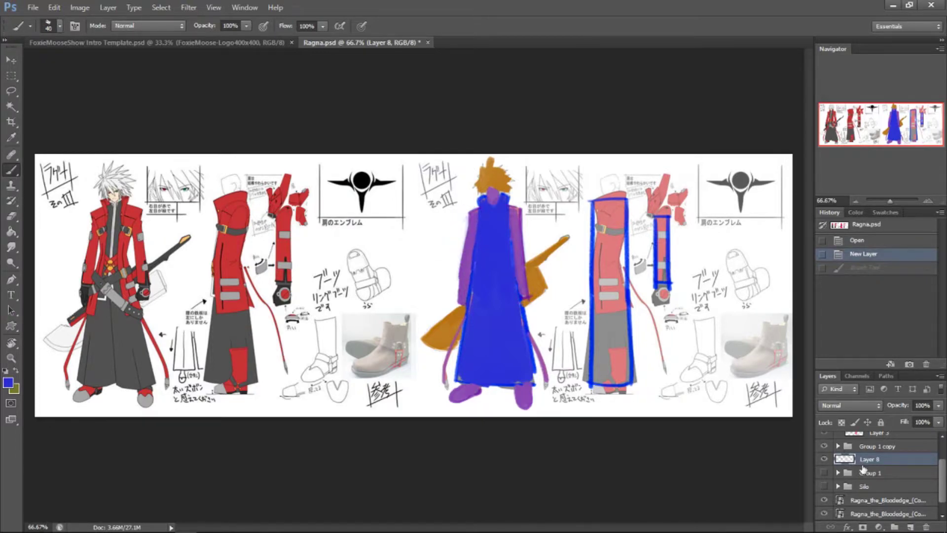
- Move the new layer into Group 1 copy, expand that group, and select Layer 5 inside it
drag(869, 459, 871, 446)
click(838, 446)
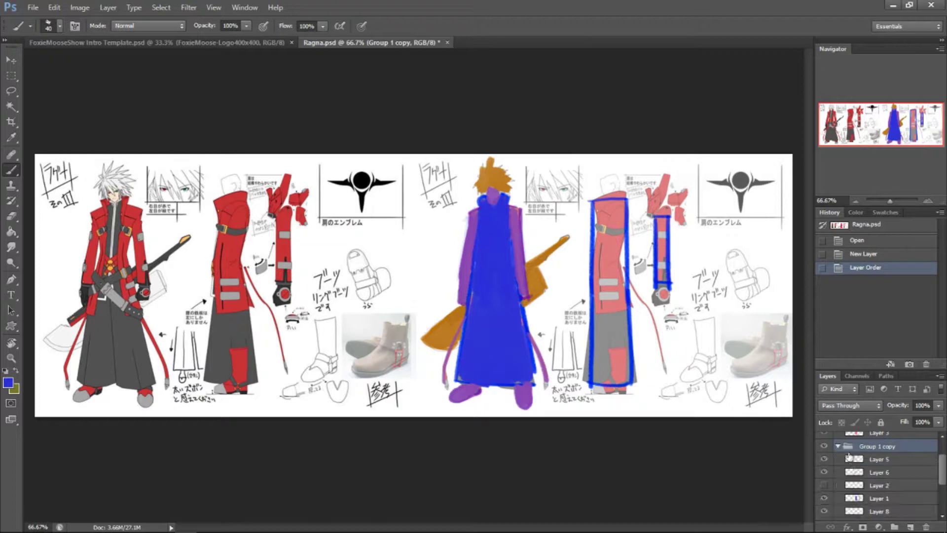
click(875, 458)
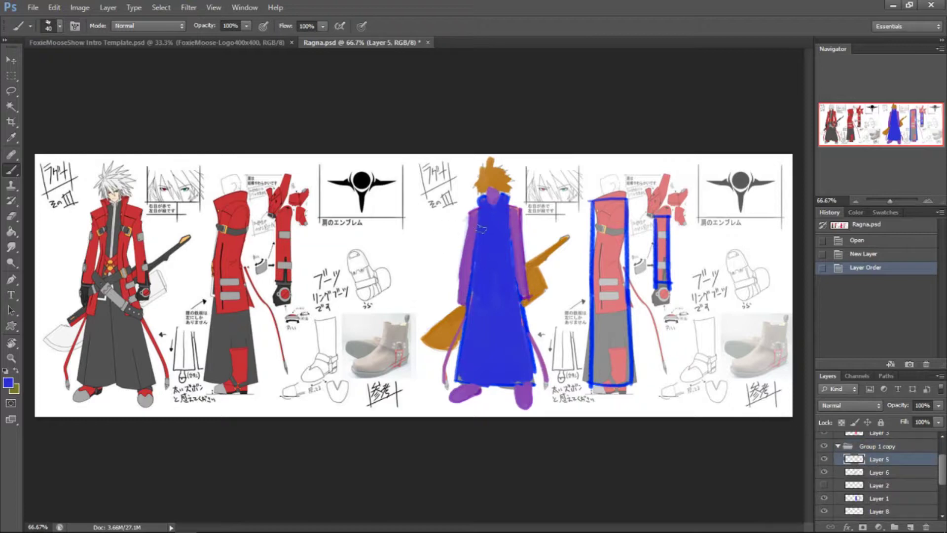
- Paint the figure's sleeves, feet, sword, head and hanging straps solid blue on Layer 5
mouse_move(459, 238)
mouse_down()
mouse_move(466, 227)
mouse_move(461, 276)
mouse_up()
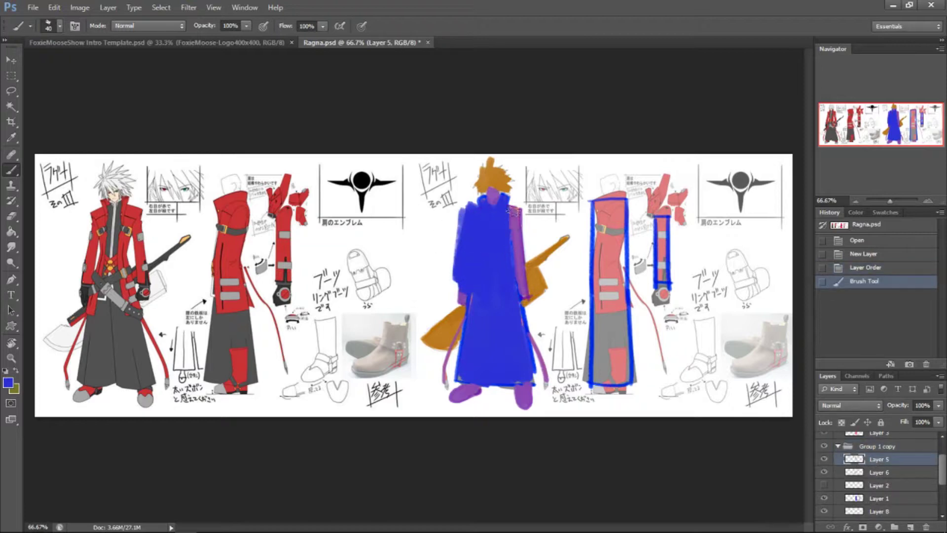
drag(513, 209, 518, 264)
mouse_move(461, 387)
mouse_down()
mouse_move(456, 401)
mouse_move(511, 392)
mouse_up()
click(523, 392)
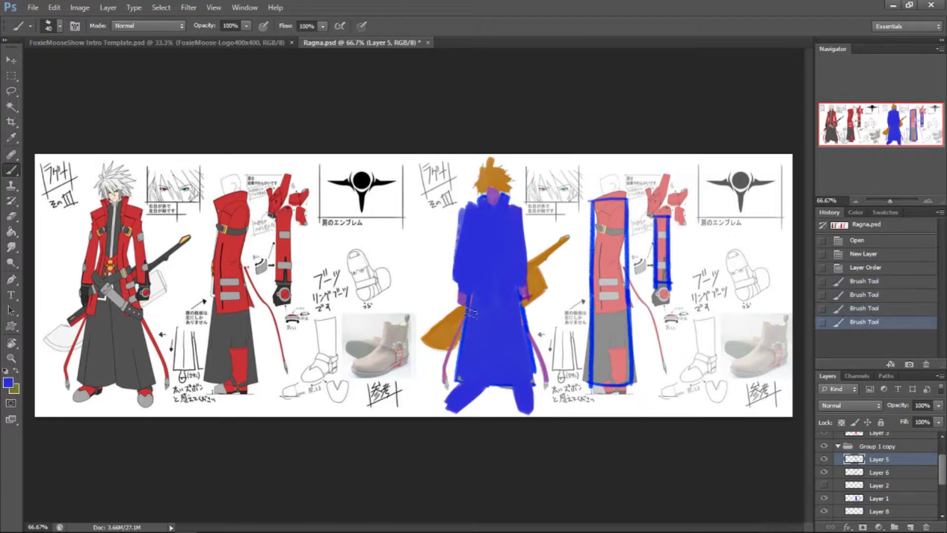
mouse_move(450, 303)
mouse_down()
mouse_move(429, 340)
mouse_move(458, 345)
mouse_move(429, 332)
mouse_up()
mouse_move(543, 272)
mouse_down()
mouse_move(535, 291)
mouse_move(532, 262)
mouse_move(563, 242)
mouse_move(543, 254)
mouse_move(532, 241)
mouse_up()
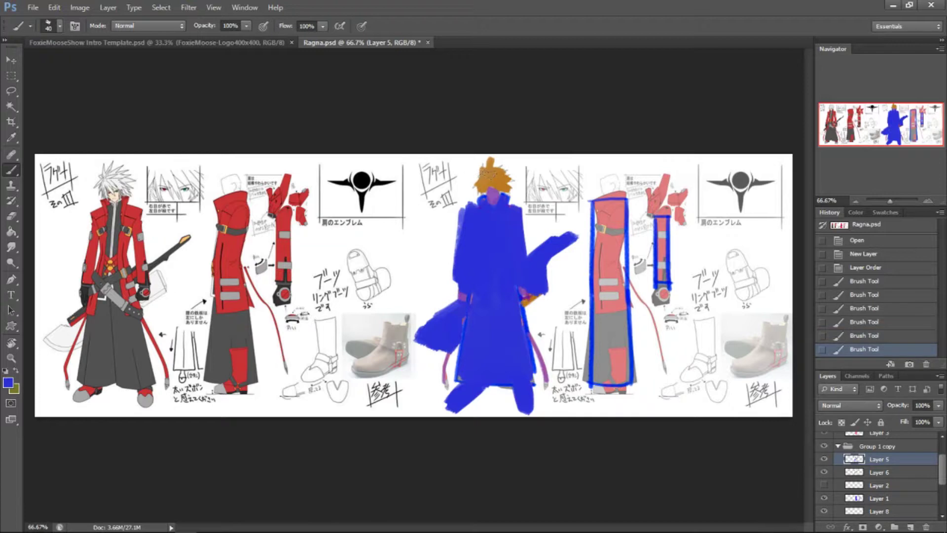
mouse_move(482, 184)
mouse_down()
mouse_move(496, 170)
mouse_move(476, 162)
mouse_move(504, 173)
mouse_move(480, 185)
mouse_move(495, 206)
mouse_move(488, 187)
mouse_move(498, 194)
mouse_up()
mouse_move(445, 374)
mouse_down()
mouse_move(461, 312)
mouse_move(439, 375)
mouse_move(449, 357)
mouse_up()
drag(513, 312, 540, 390)
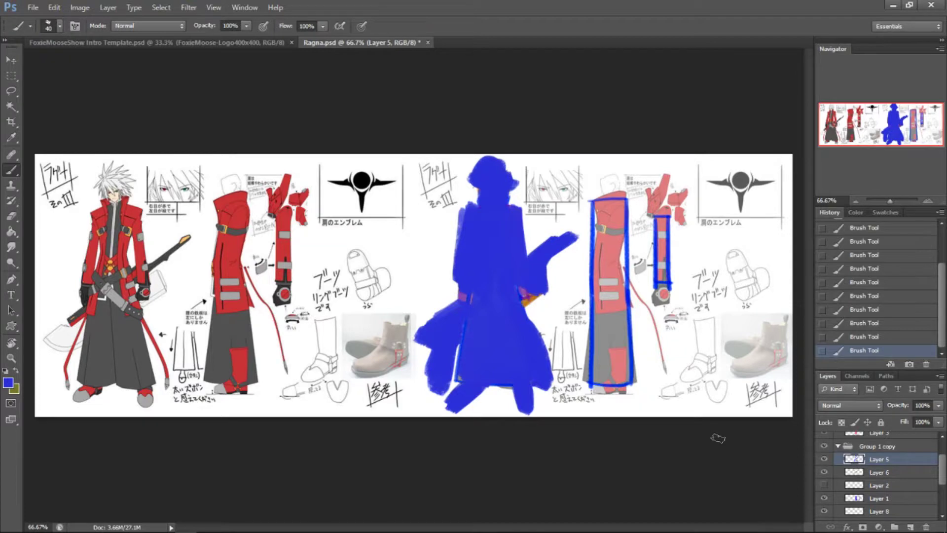
- Undo all the blue brush strokes painted over the figure's silhouette
key(ctrl+alt+z)
key(ctrl+alt+z)
key(ctrl+alt+z)
key(ctrl+alt+z)
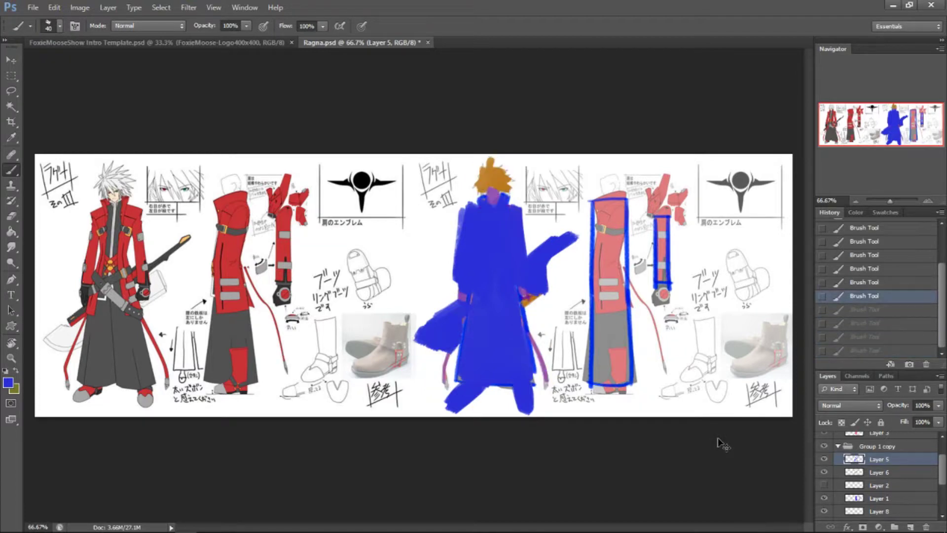
key(ctrl+alt+z)
key(ctrl+alt+z)
key(ctrl+alt+z)
key(ctrl+alt+z)
key(ctrl+alt+z)
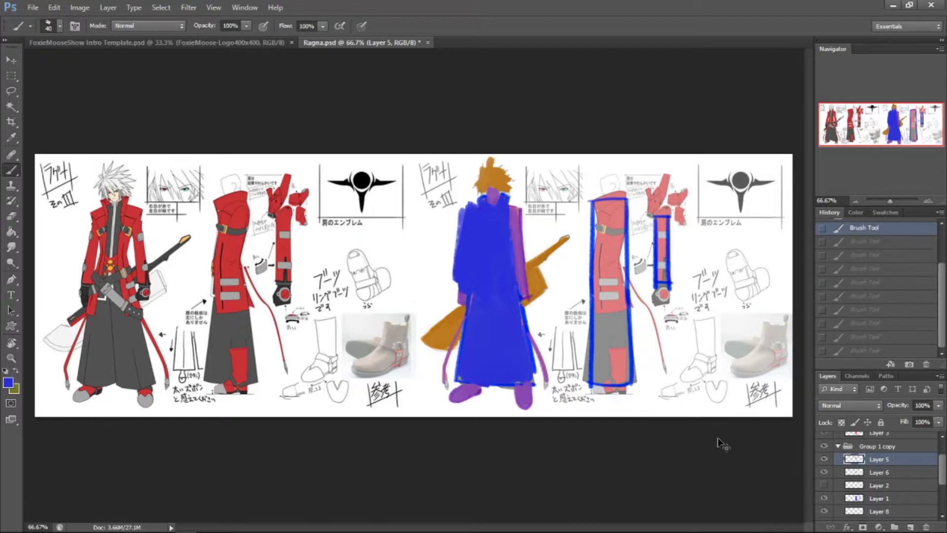
key(ctrl+[)
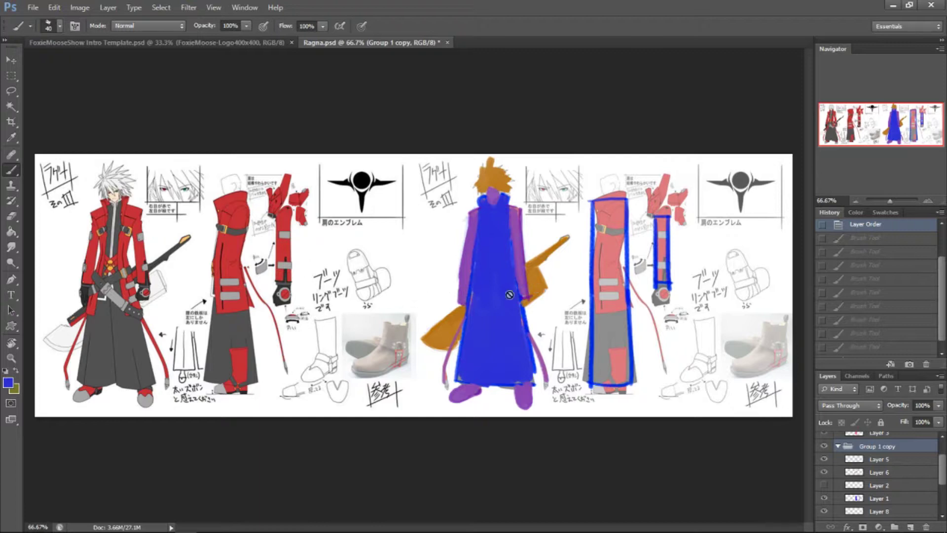
- Hand-letter the words "BODY" and "LIMB" in blue beside the painted figure on Layer 5, using brush size 10
click(877, 460)
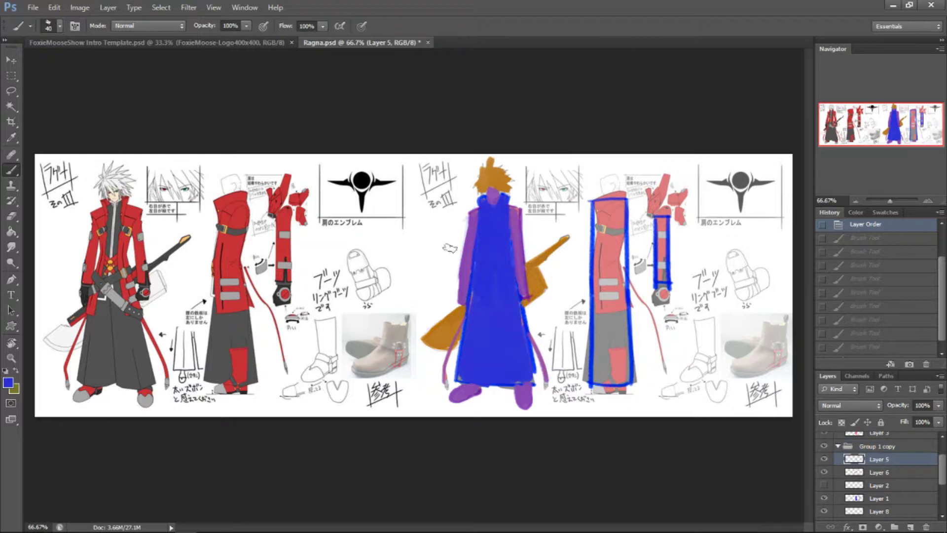
key(bracketleft)
key(bracketleft)
key(bracketleft)
key(bracketleft)
key(bracketleft)
key(bracketleft)
mouse_move(400, 236)
mouse_down()
mouse_move(415, 253)
mouse_move(438, 254)
mouse_move(405, 281)
mouse_move(429, 279)
mouse_move(438, 267)
mouse_move(429, 279)
mouse_up()
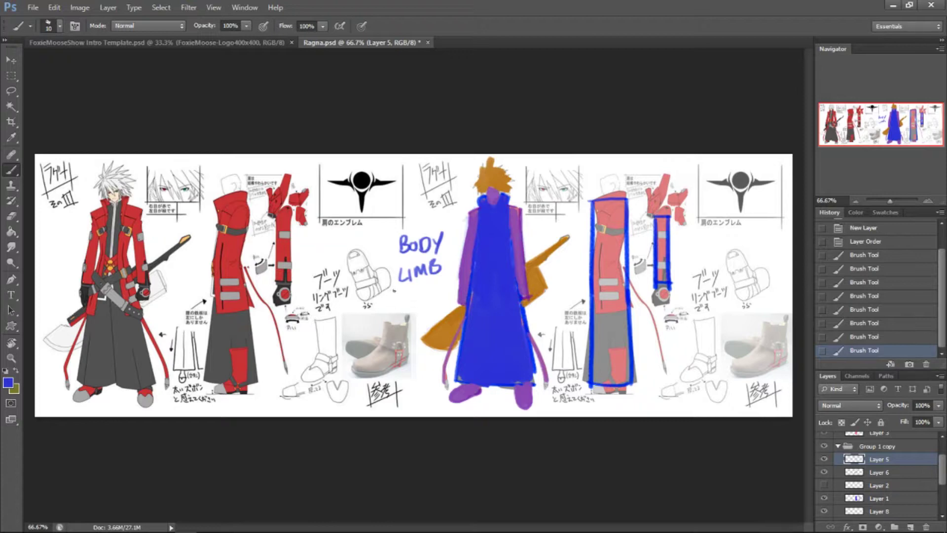
- Hand-letter the abbreviation "ACC." below "LIMB", undoing the surplus strokes
drag(390, 290, 426, 296)
key(ctrl+alt+z)
key(ctrl+alt+z)
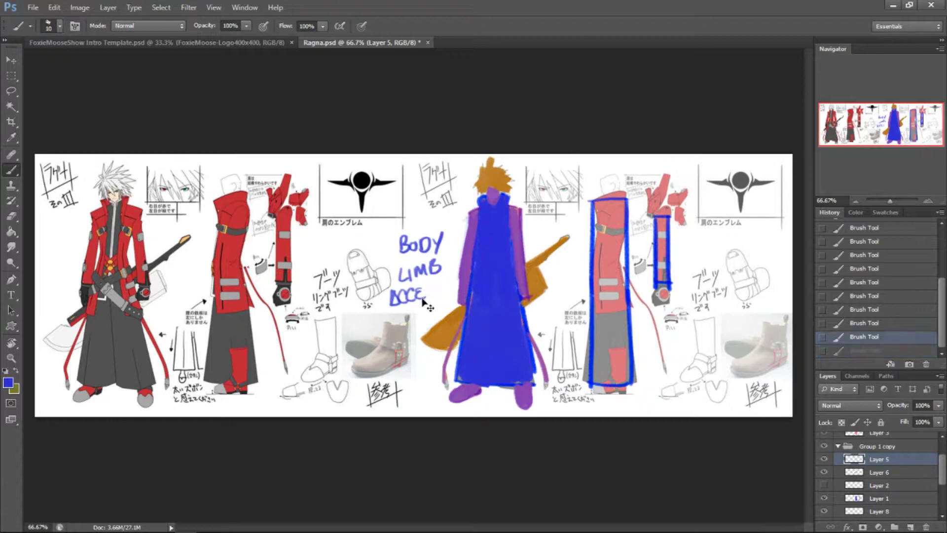
click(418, 298)
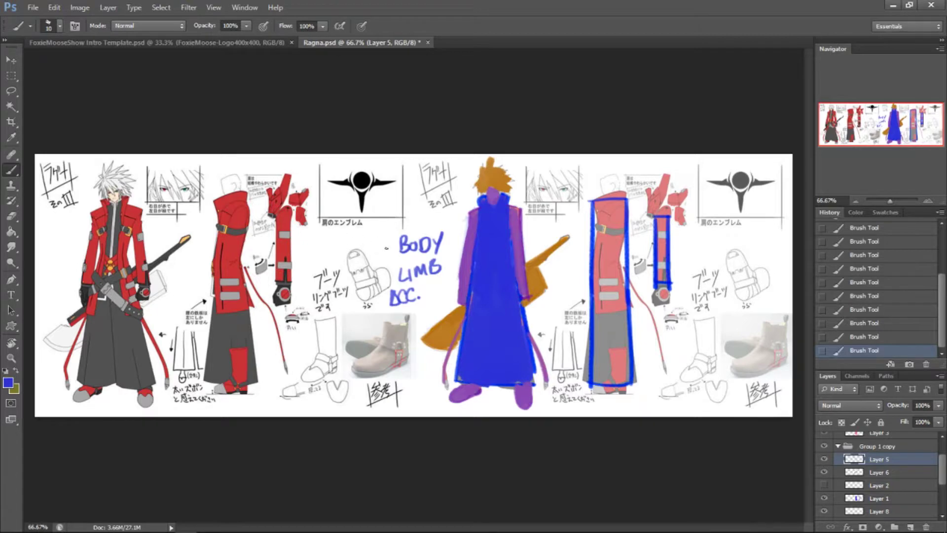
key(ctrl+z)
key(ctrl+z)
key(ctrl+z)
- Set the foreground colour to the red sampled from the side-view coat
click(9, 385)
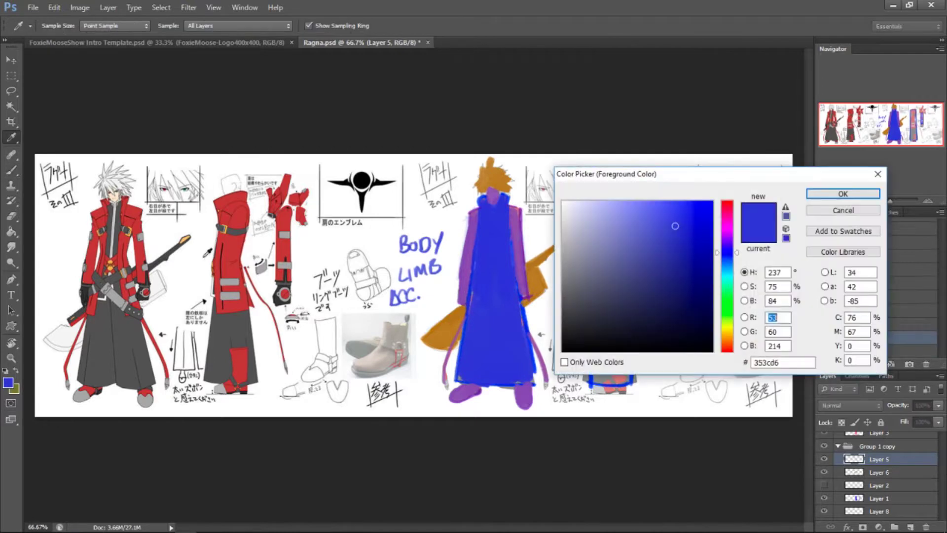
click(222, 252)
click(842, 194)
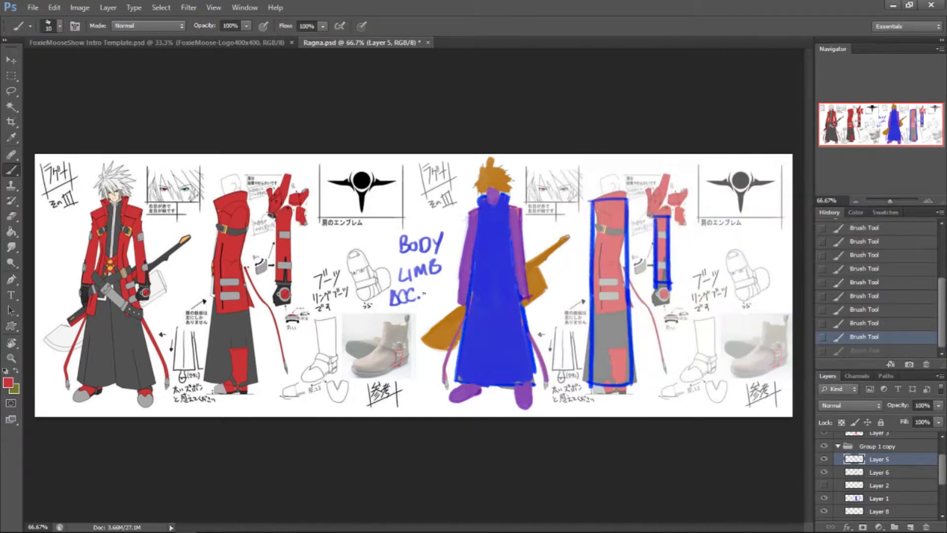
- Draw red annotation strokes beside "ACC.", curving to the blade, outward from both sleeves, and around the sword's upper part
mouse_move(376, 303)
mouse_down()
mouse_move(400, 296)
mouse_move(434, 364)
mouse_move(463, 336)
mouse_up()
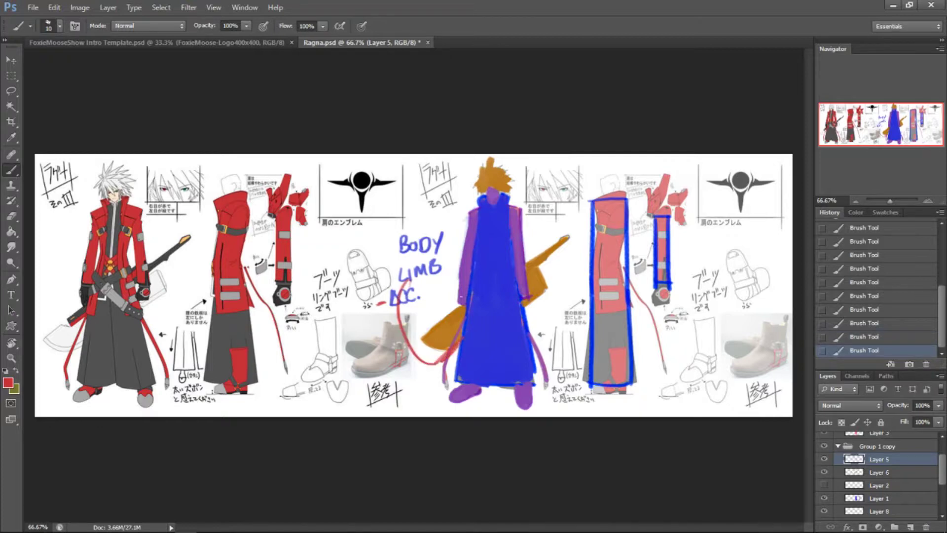
drag(464, 246, 432, 267)
drag(522, 233, 580, 200)
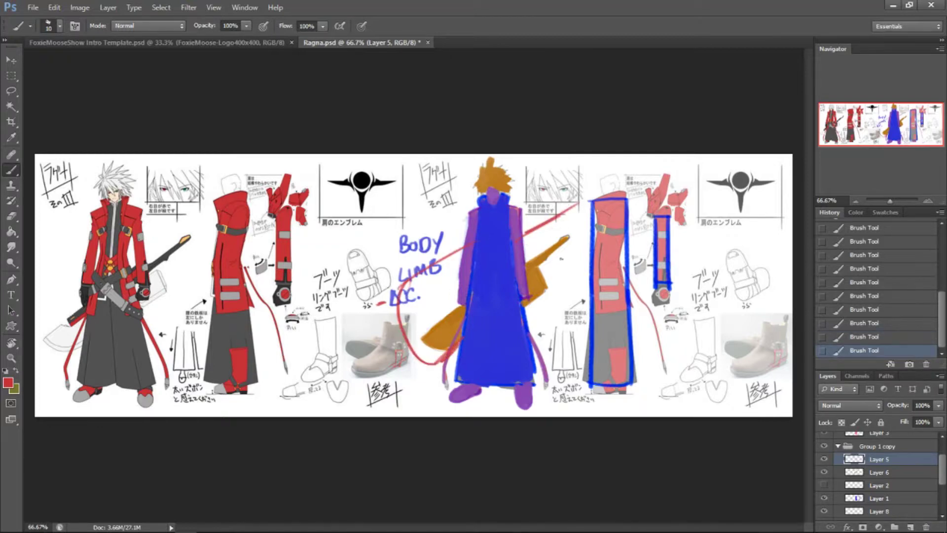
mouse_move(552, 256)
mouse_down()
mouse_move(562, 285)
mouse_move(527, 309)
mouse_move(564, 290)
mouse_up()
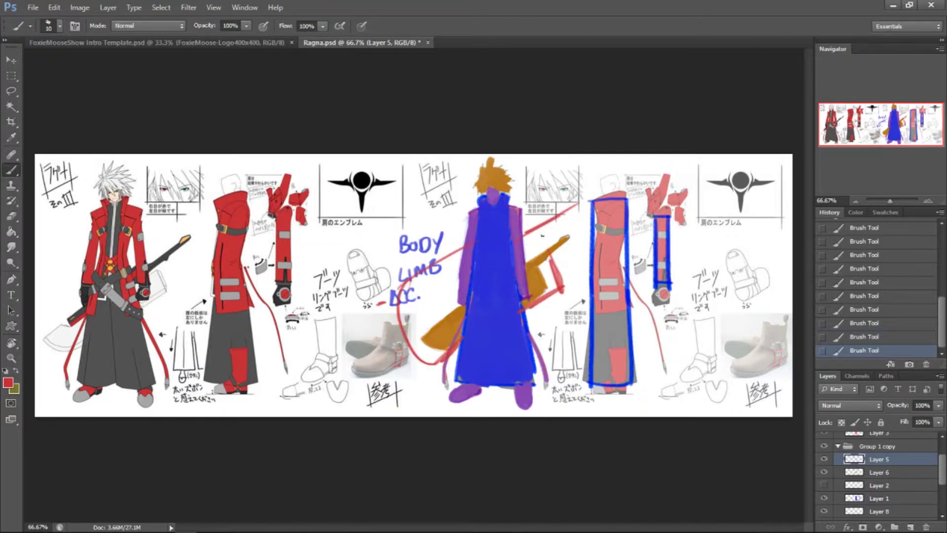
mouse_move(541, 236)
mouse_down()
mouse_move(549, 258)
mouse_move(587, 205)
mouse_up()
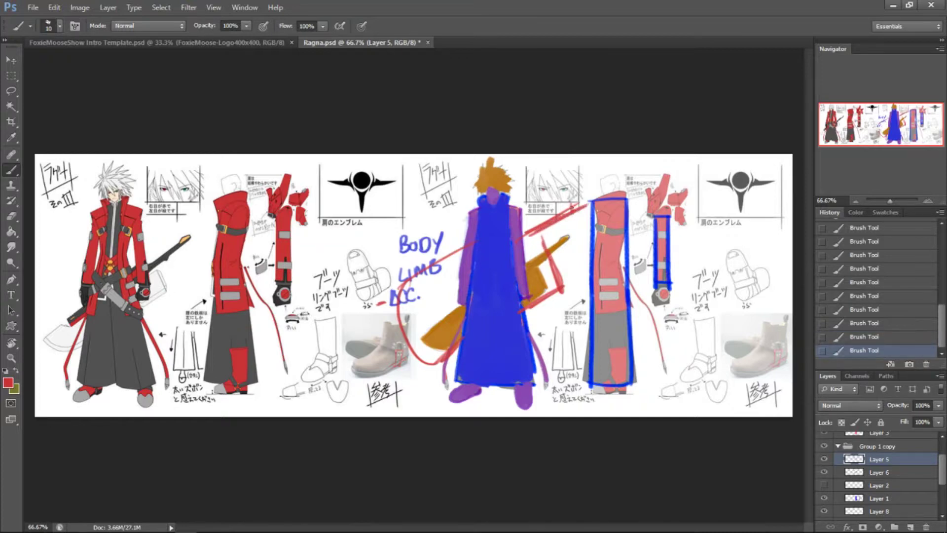
- Reinforce the red lines between the sleeve and the side view, undoing the surplus stroke near the sword
key(ctrl+alt+z)
key(ctrl+alt+z)
key(ctrl+shift+z)
key(ctrl+shift+z)
mouse_move(556, 224)
mouse_down()
mouse_move(587, 203)
mouse_move(540, 242)
mouse_up()
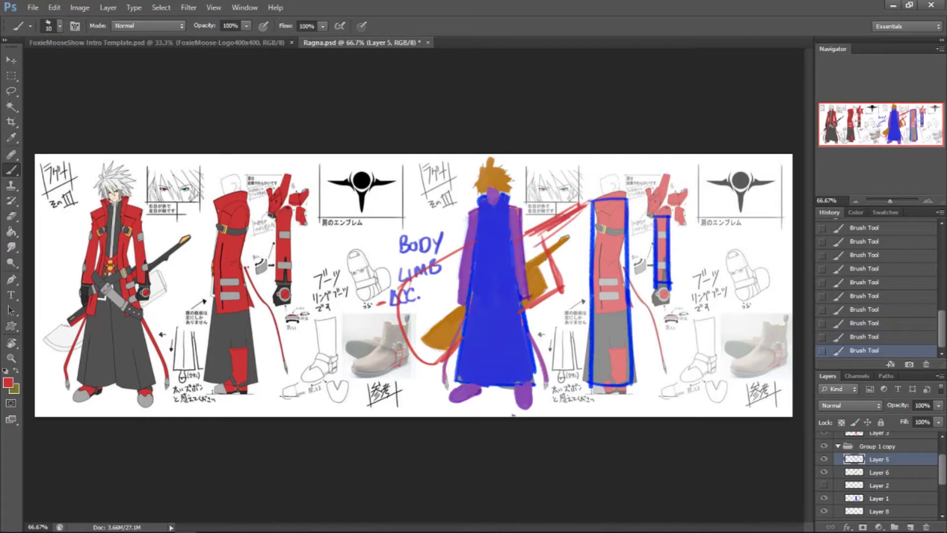
key(ctrl+alt+z)
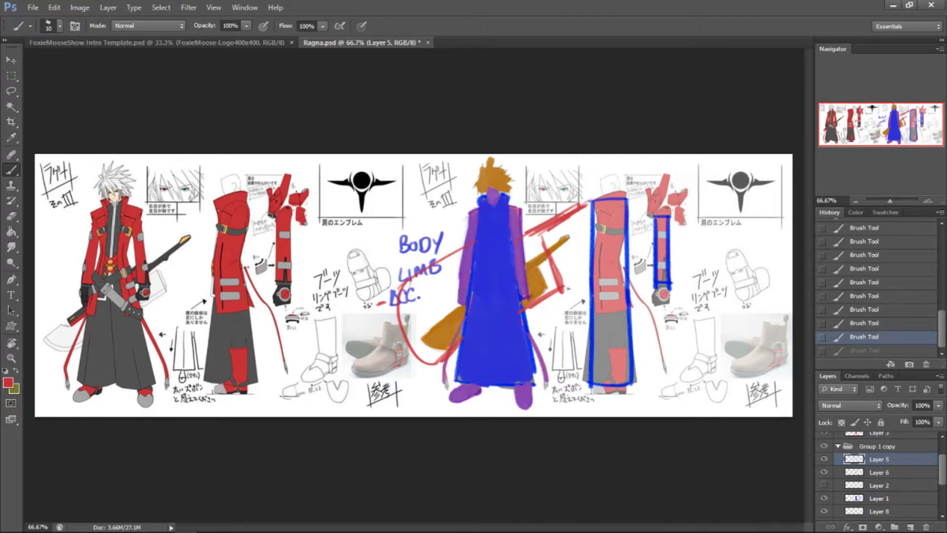
- Sketch a red box with horizontal dividing lines over the faded boot-sole drawing
mouse_move(704, 242)
mouse_down()
mouse_move(704, 288)
mouse_move(745, 287)
mouse_move(748, 240)
mouse_move(748, 254)
mouse_move(719, 254)
mouse_move(750, 255)
mouse_up()
key(ctrl+alt+z)
key(ctrl+alt+z)
key(ctrl+z)
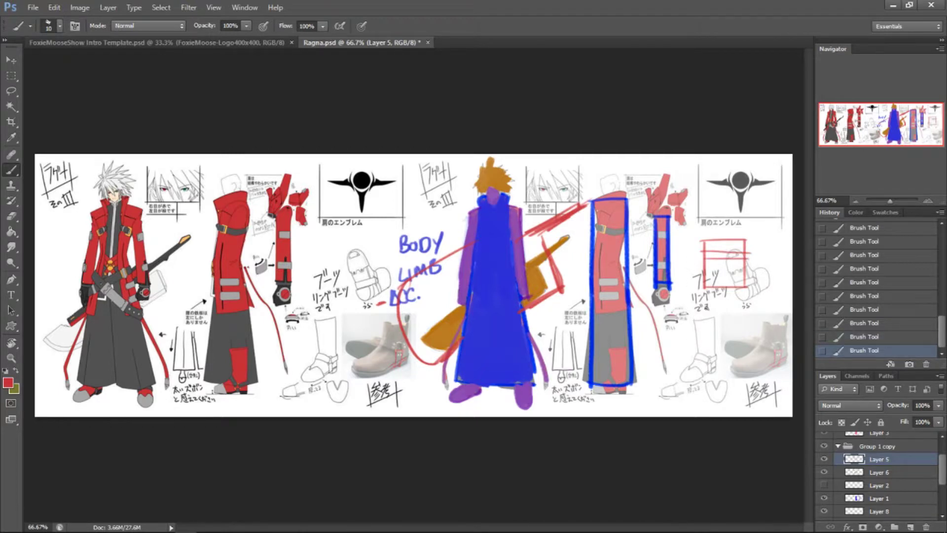
- Sketch a taller red box below the first and divide it with horizontal lines, undoing and redoing strokes to compare
mouse_move(706, 307)
mouse_down()
mouse_move(707, 369)
mouse_move(755, 368)
mouse_up()
mouse_move(704, 304)
mouse_down()
mouse_move(746, 306)
mouse_move(747, 365)
mouse_up()
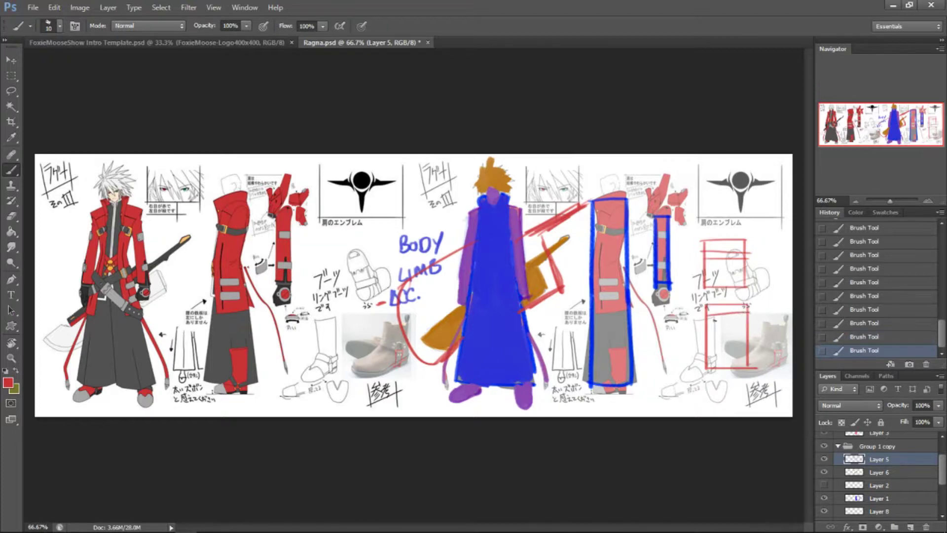
key(ctrl+z)
drag(748, 313, 709, 315)
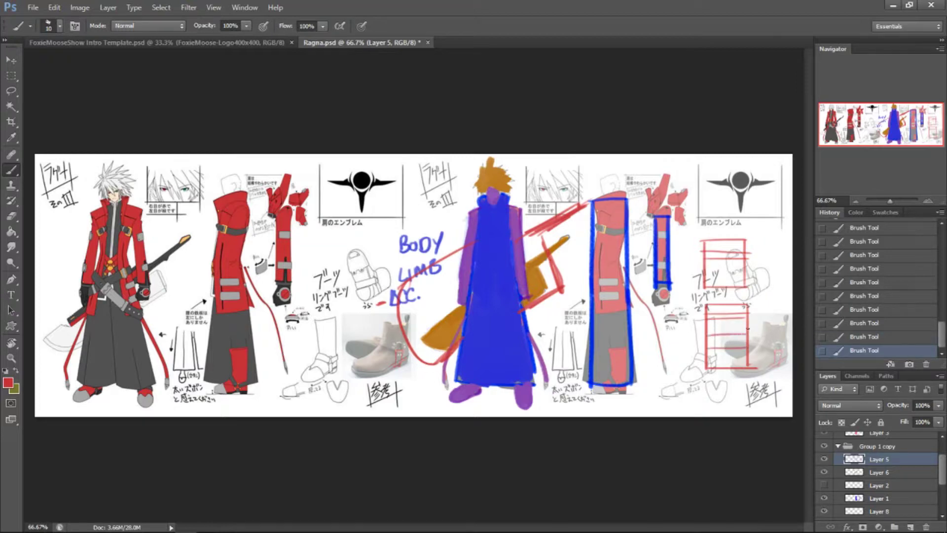
key(ctrl+alt+z)
key(ctrl+alt+z)
key(ctrl+shift+z)
key(ctrl+shift+z)
key(ctrl+alt+z)
key(ctrl+shift+z)
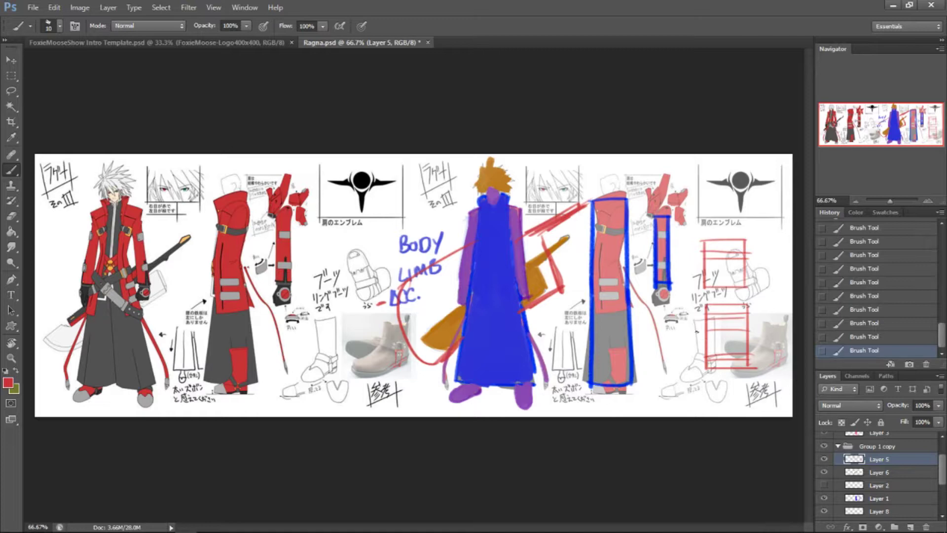
- Compare the sheet with Layer 5 hidden and shown, and roll the history back to the first New Layer state to remove all annotation strokes
click(824, 459)
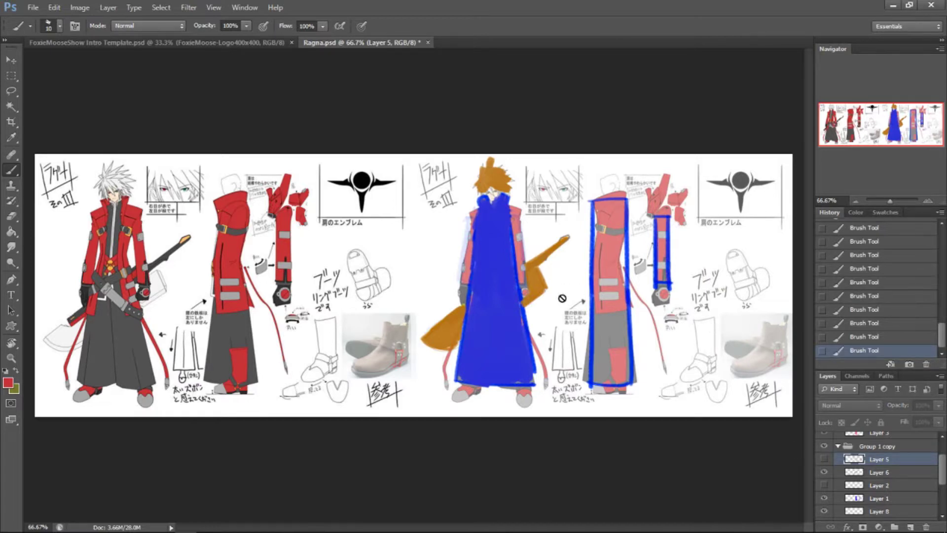
click(824, 459)
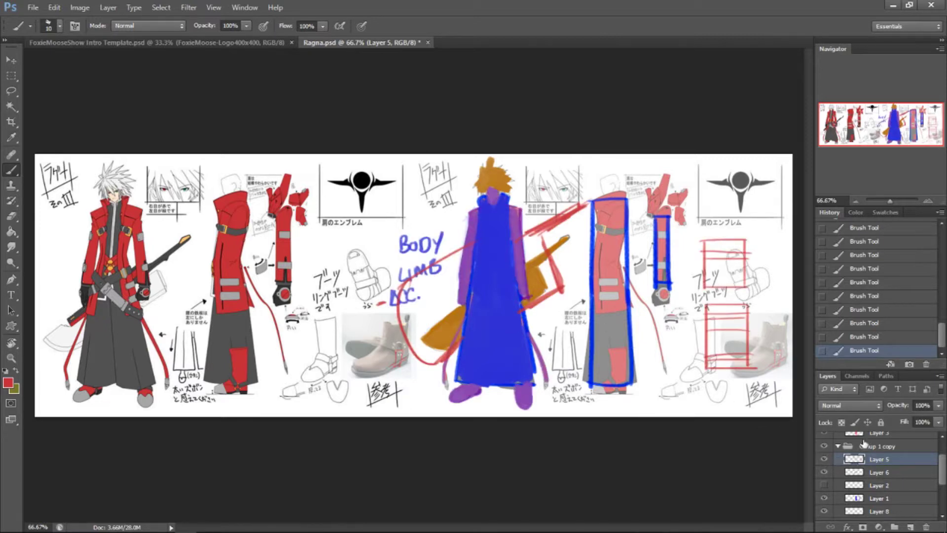
scroll(880, 320, up, 4)
click(872, 285)
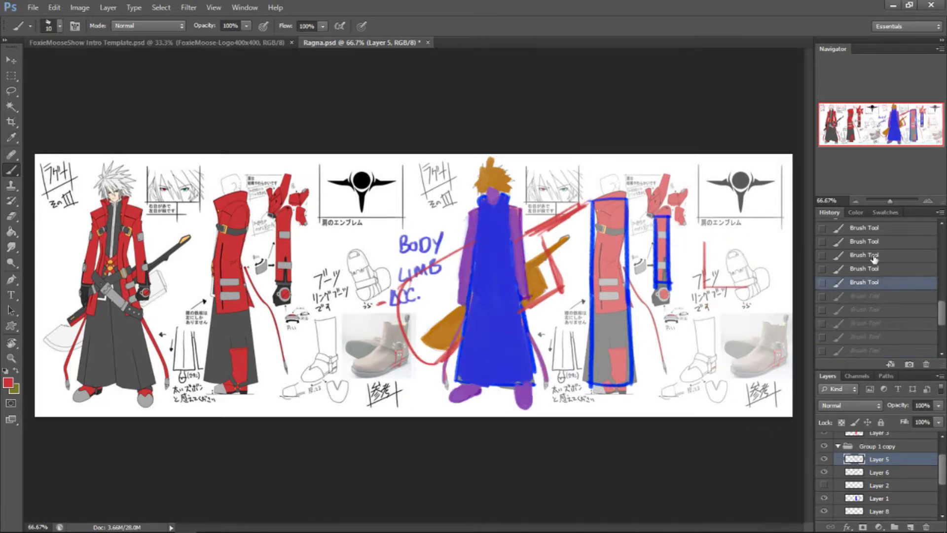
scroll(873, 256, up, 1)
click(873, 255)
scroll(872, 264, up, 3)
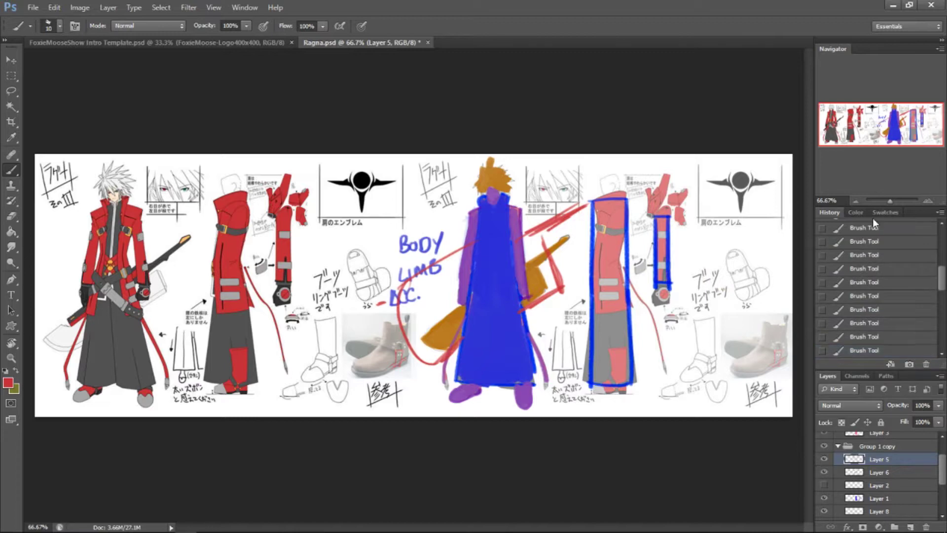
click(872, 268)
scroll(872, 266, up, 3)
click(872, 249)
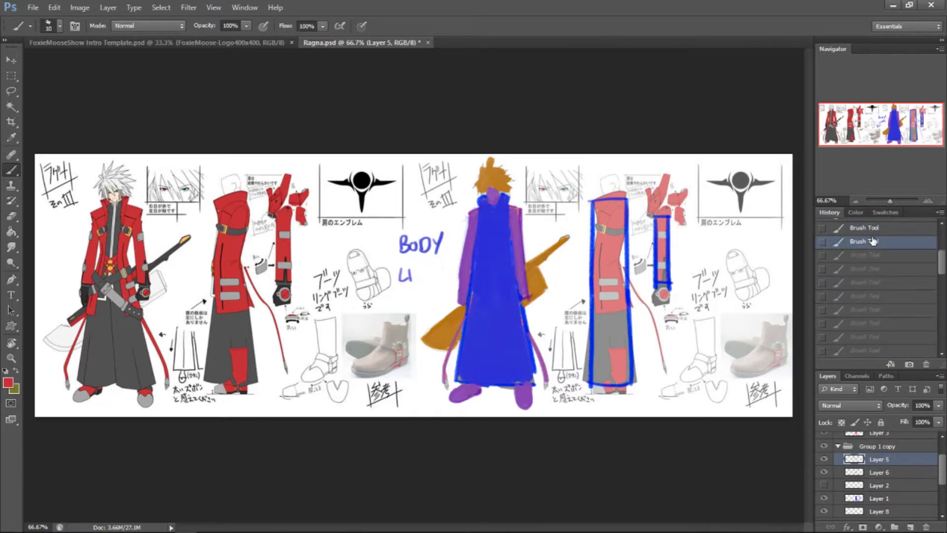
scroll(872, 251, up, 3)
click(871, 235)
scroll(872, 247, up, 5)
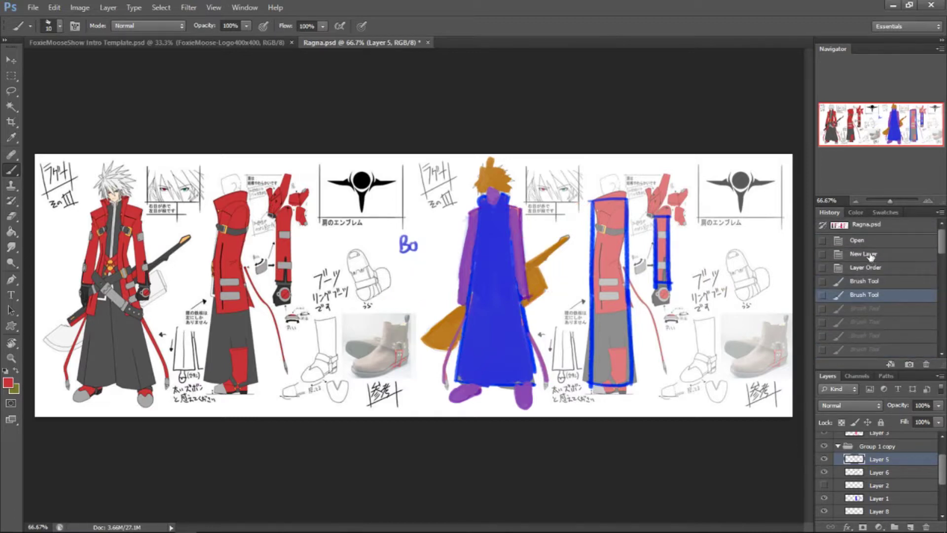
click(872, 253)
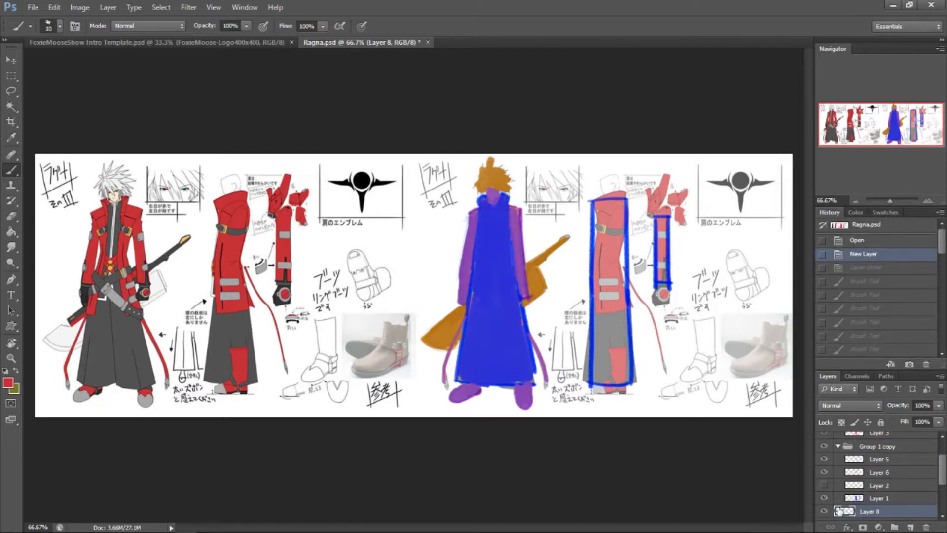
- Hide and delete the emptied annotation layer, Layer 8
click(823, 511)
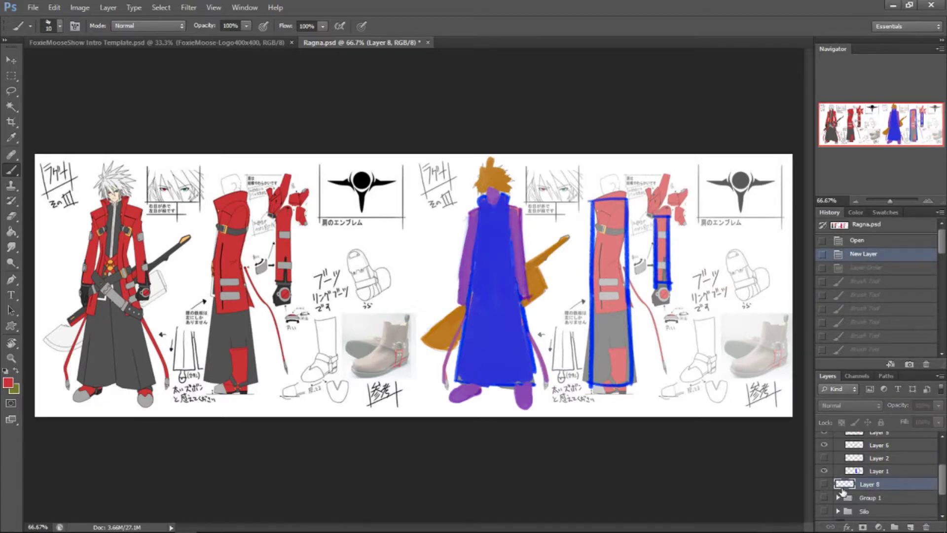
key(Delete)
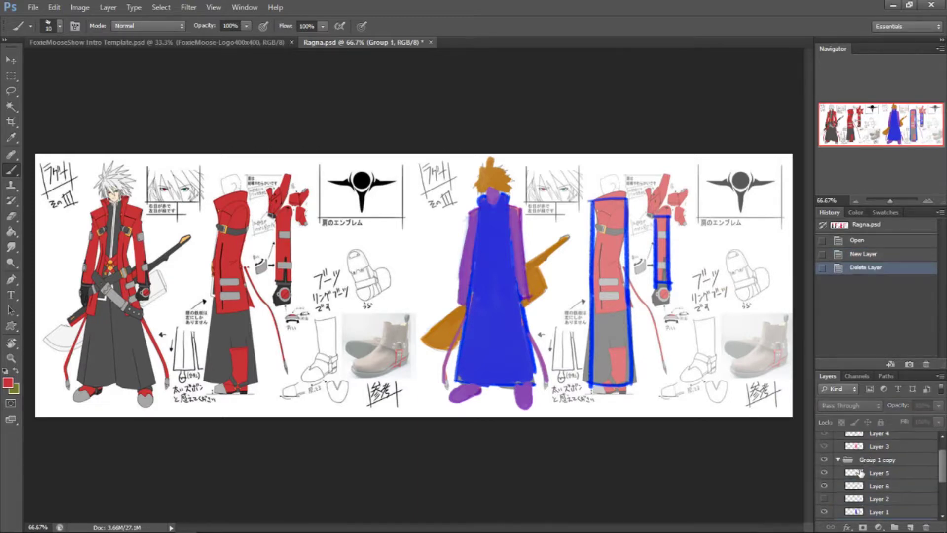
- Briefly show Layer 2's green accents on the hair and ribbon ends, and hide them again
scroll(860, 477, up, 3)
click(826, 500)
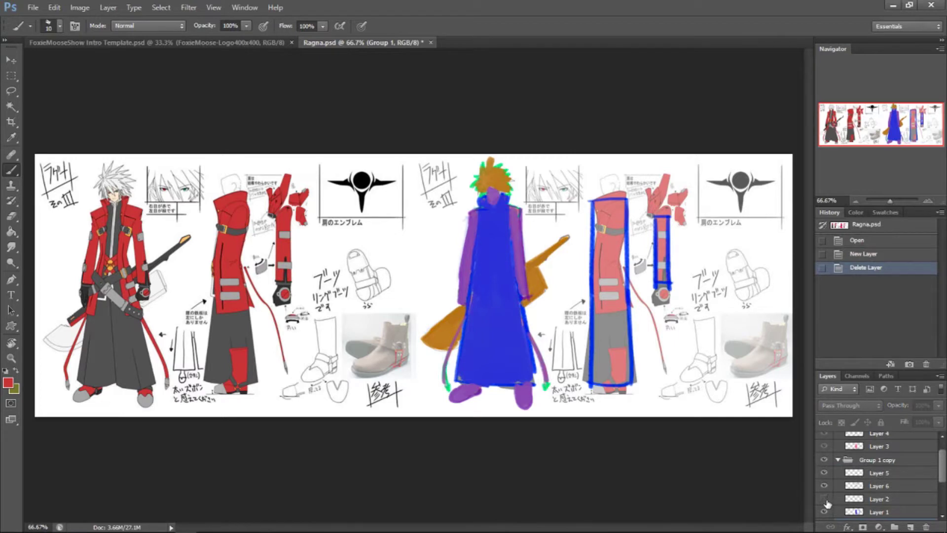
click(824, 498)
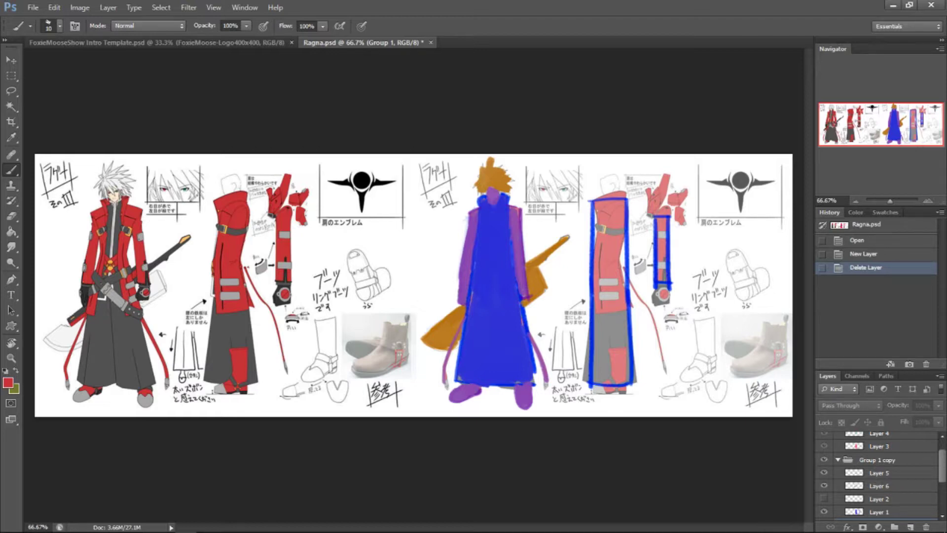
- Replace the colour-coded shapes with the black silhouette by hiding and collapsing Group 1 copy and showing the Silo group
click(824, 460)
click(838, 459)
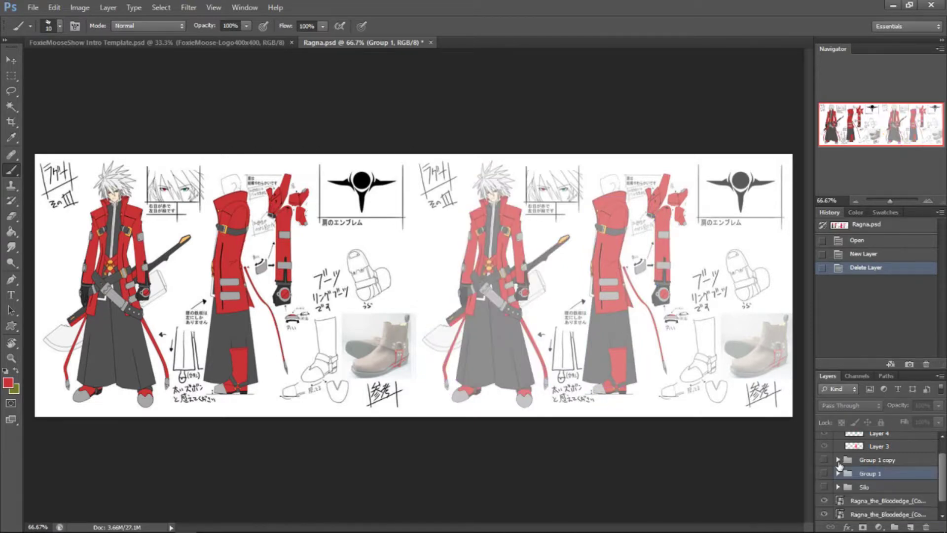
click(823, 487)
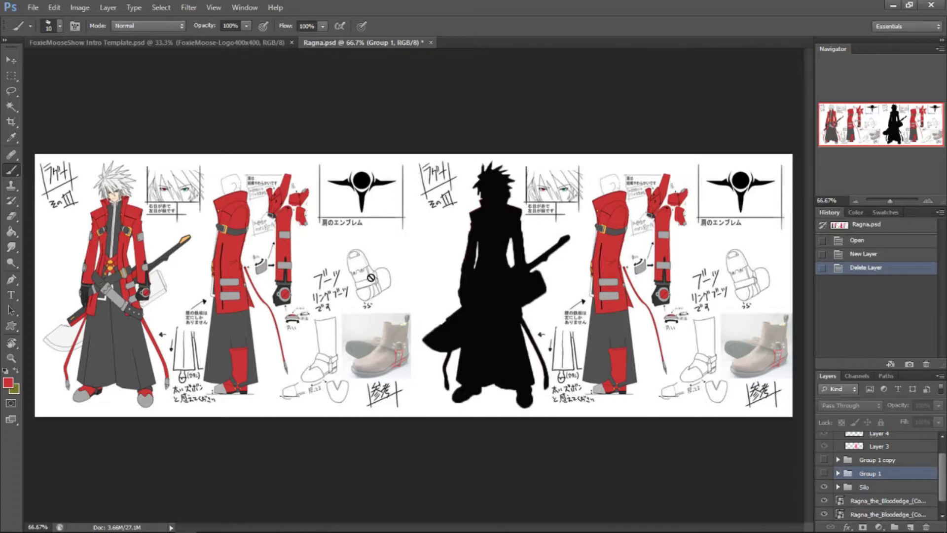
- Examine how clearly the black silhouette reads at thumbnail size compared with larger viewing sizes
scroll(472, 248, down, 6)
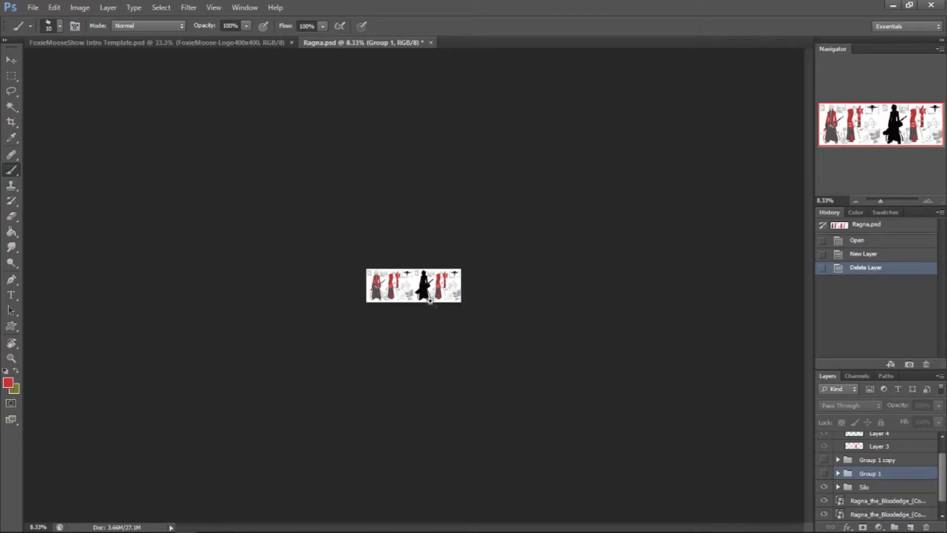
key(ctrl+plus)
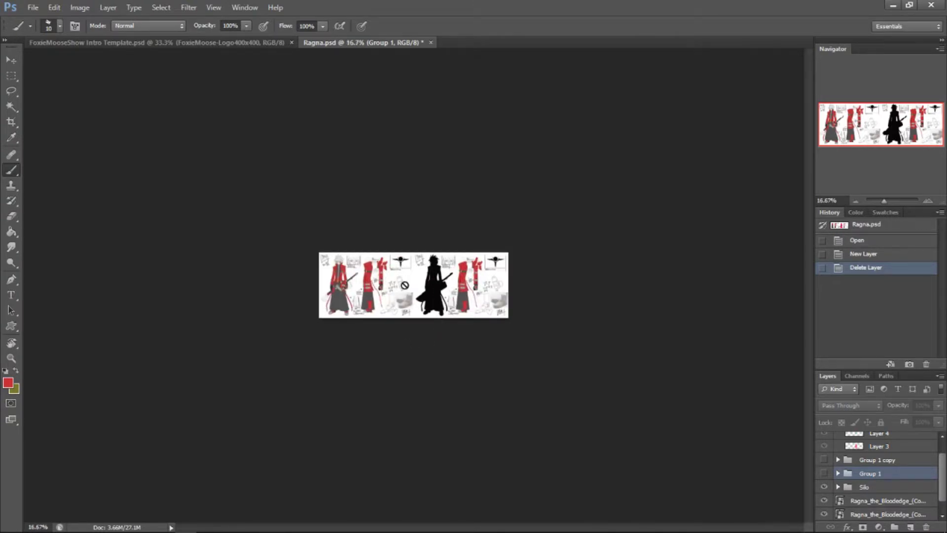
key(ctrl+plus)
key(ctrl+plus)
key(ctrl+plus)
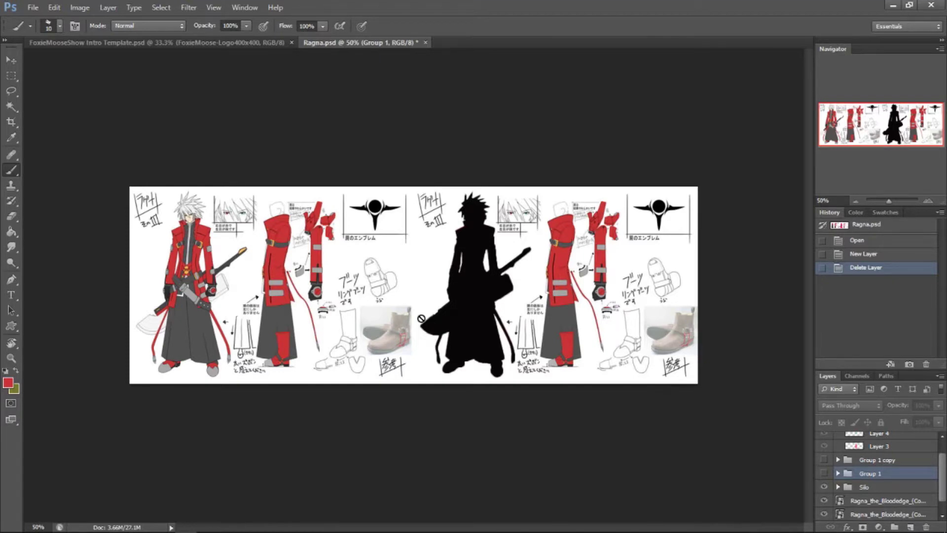
key(ctrl+minus)
key(ctrl+minus)
key(ctrl+minus)
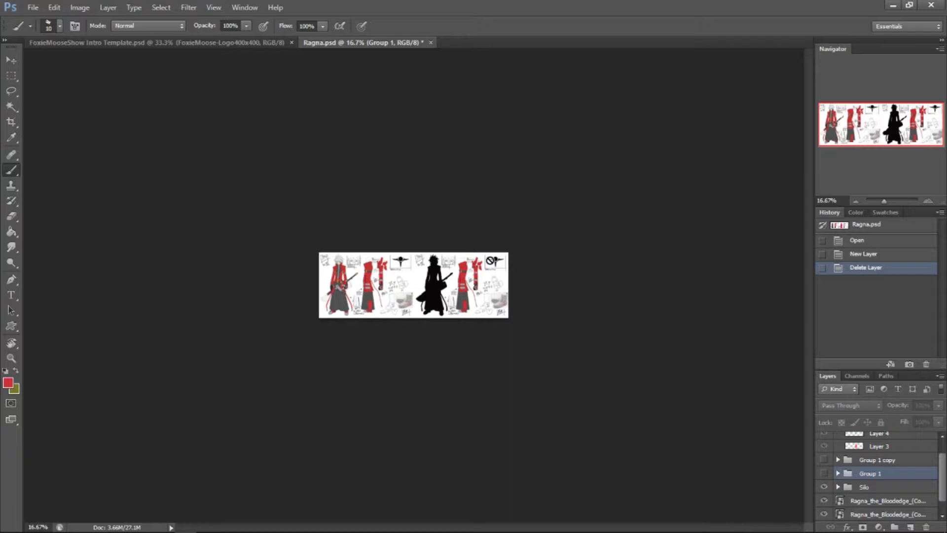
key(ctrl+plus)
key(ctrl+plus)
key(ctrl+plus)
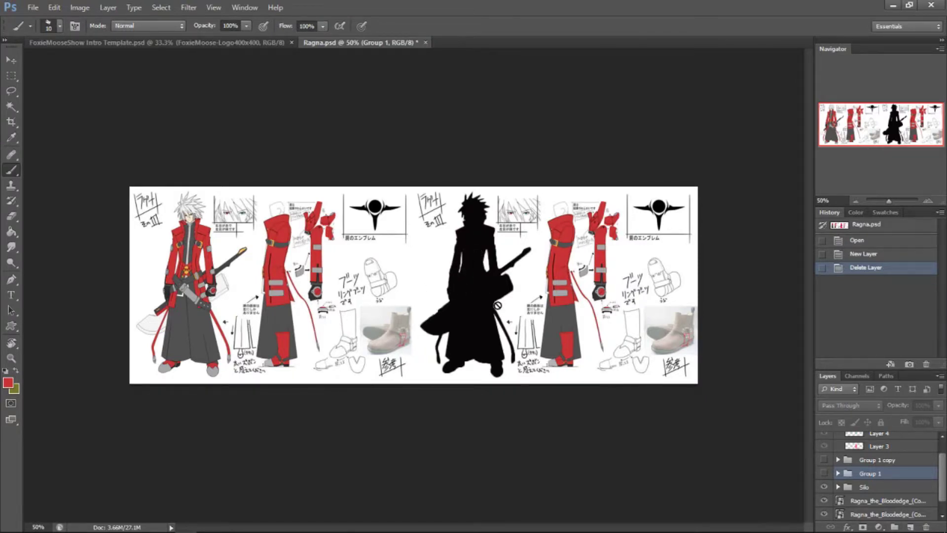
- Add a new layer and place it below Group 1, directly above the Silo group
key(ctrl+shift+n)
key(Return)
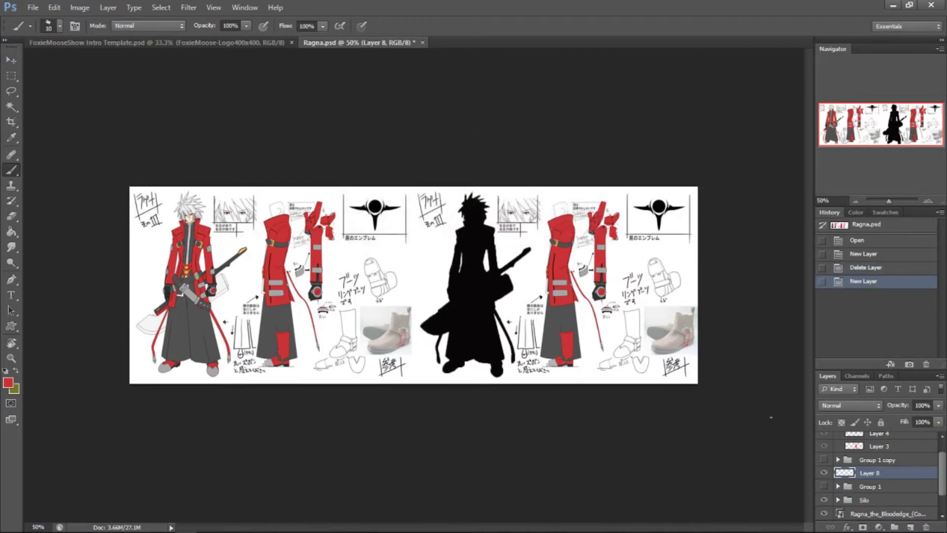
drag(849, 472, 871, 494)
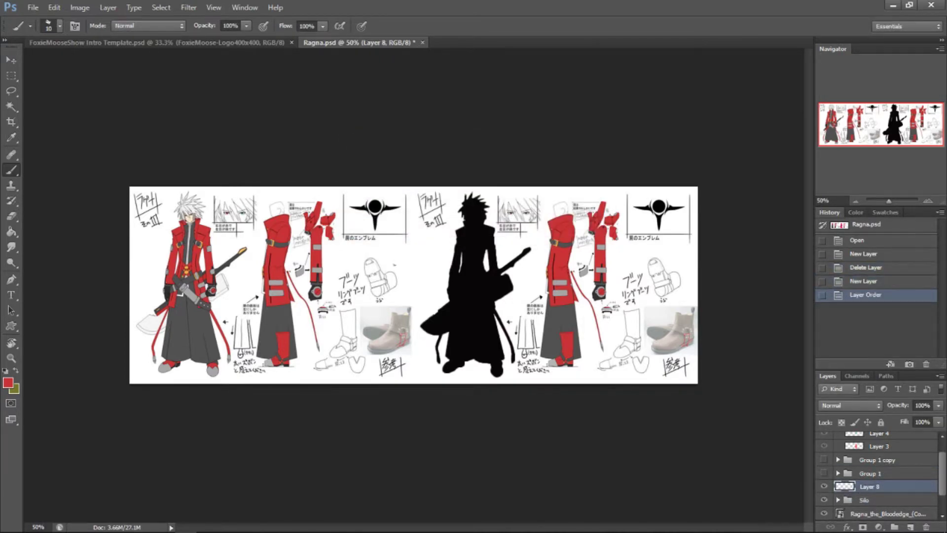
- Circle the areas on either side of the silhouette's waist and the hem above the feet in red
mouse_move(453, 269)
mouse_down()
mouse_move(463, 290)
mouse_move(454, 269)
mouse_move(481, 286)
mouse_move(489, 270)
mouse_up()
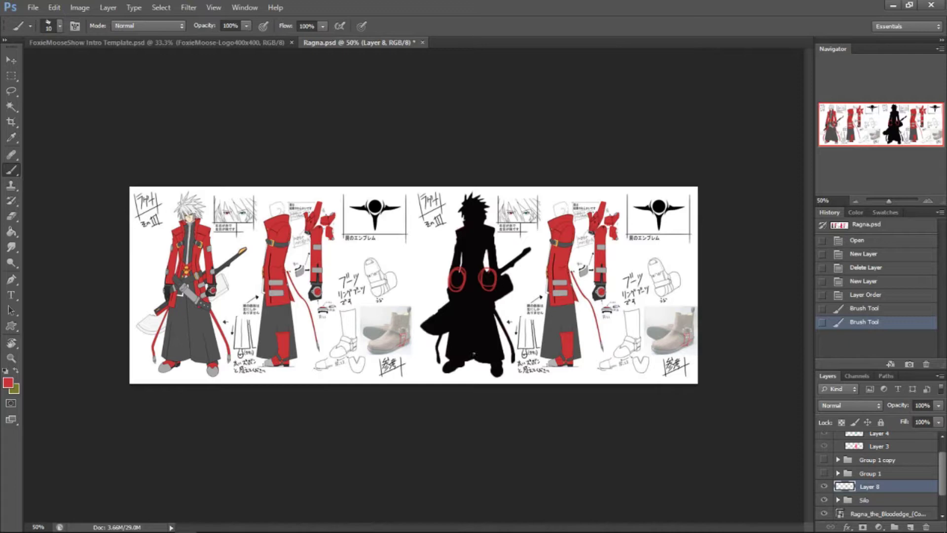
mouse_move(474, 353)
mouse_down()
mouse_move(449, 357)
mouse_move(501, 360)
mouse_move(469, 349)
mouse_move(508, 360)
mouse_move(474, 351)
mouse_up()
key(ctrl+z)
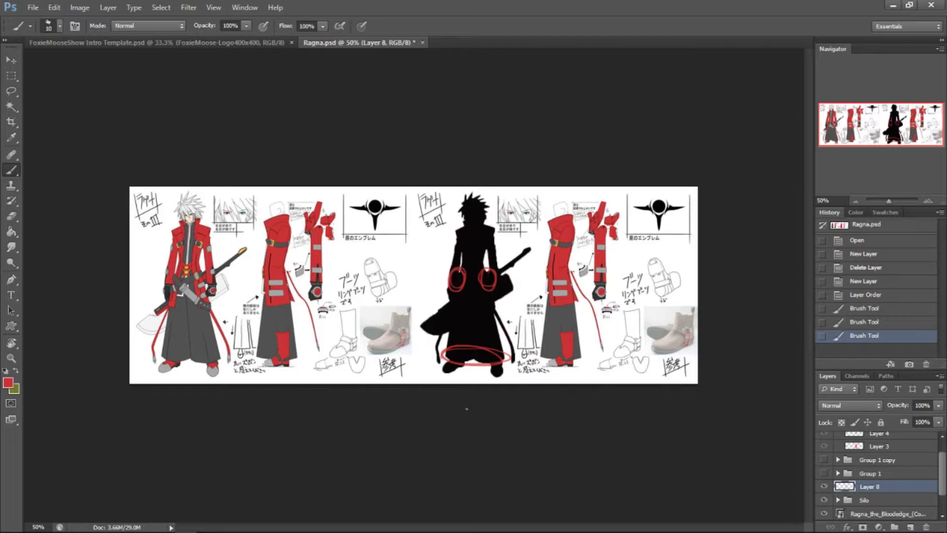
- Check the circled silhouette at a smaller size and undo the three red circles
key(ctrl+minus)
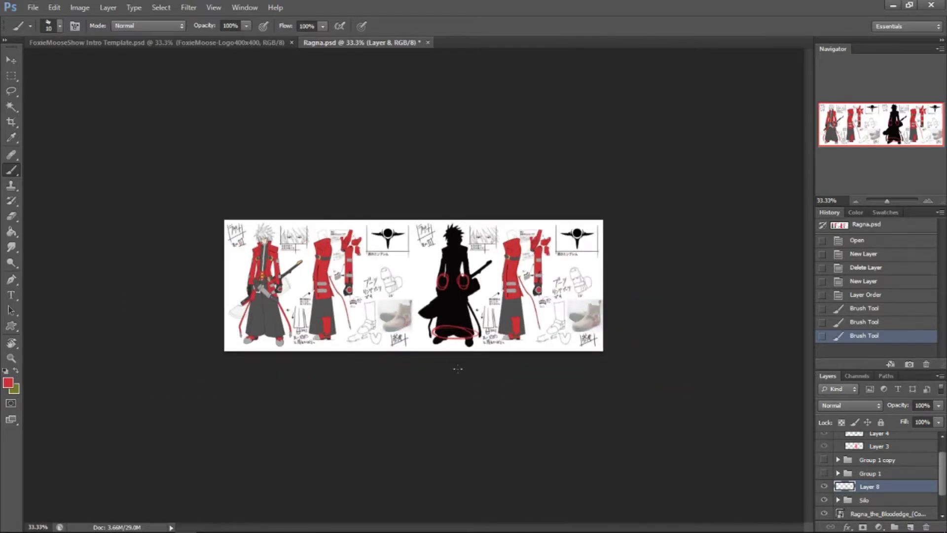
key(ctrl+plus)
key(ctrl+alt+z)
key(ctrl+alt+z)
key(ctrl+alt+z)
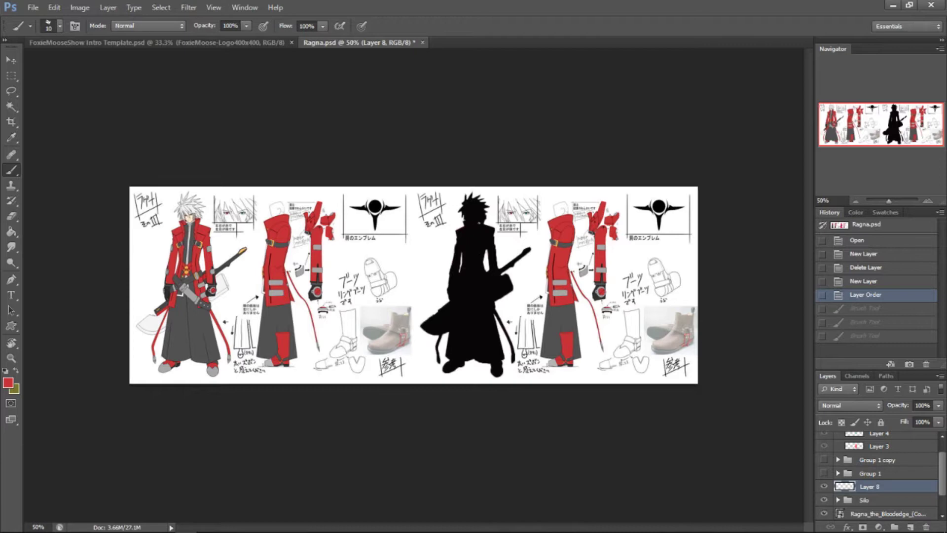
- Hide the Silo group and Layer 8 so only the reference artwork shows
click(511, 87)
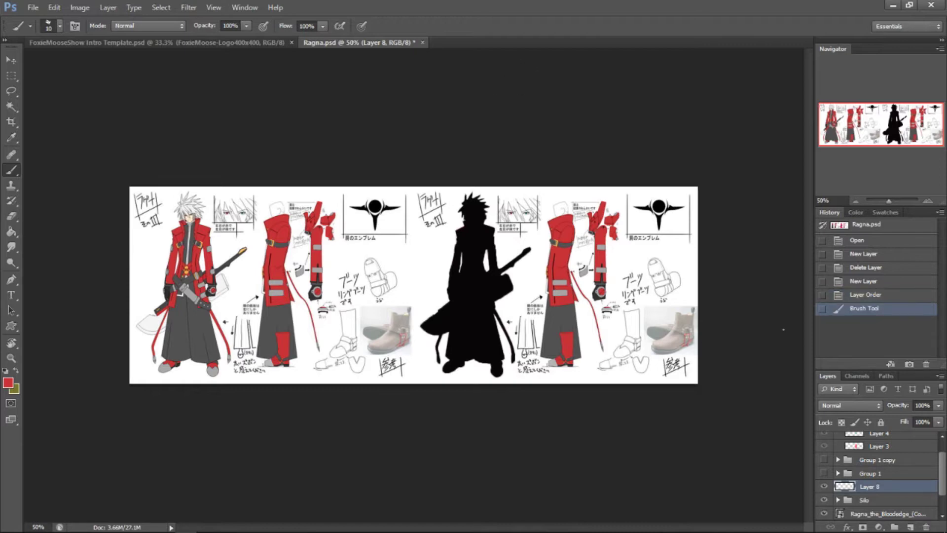
click(826, 501)
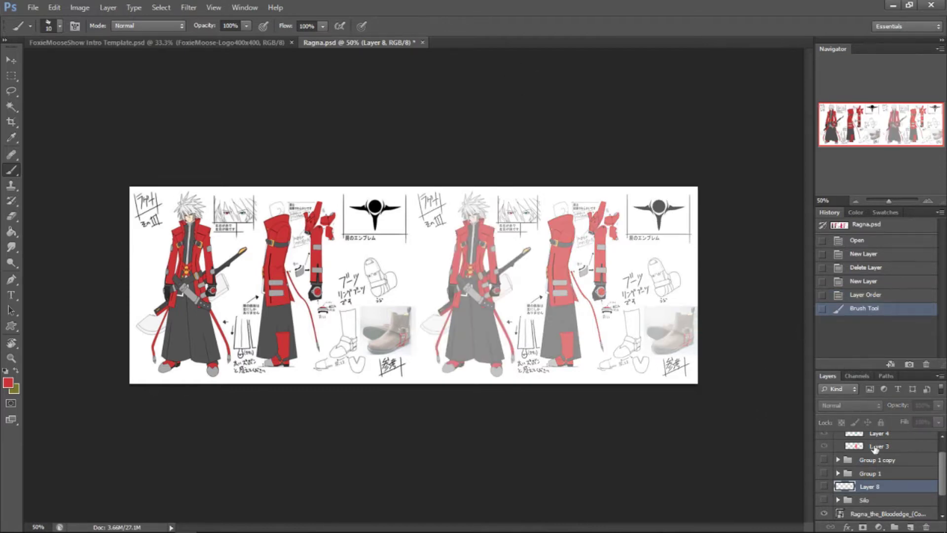
scroll(875, 449, up, 1)
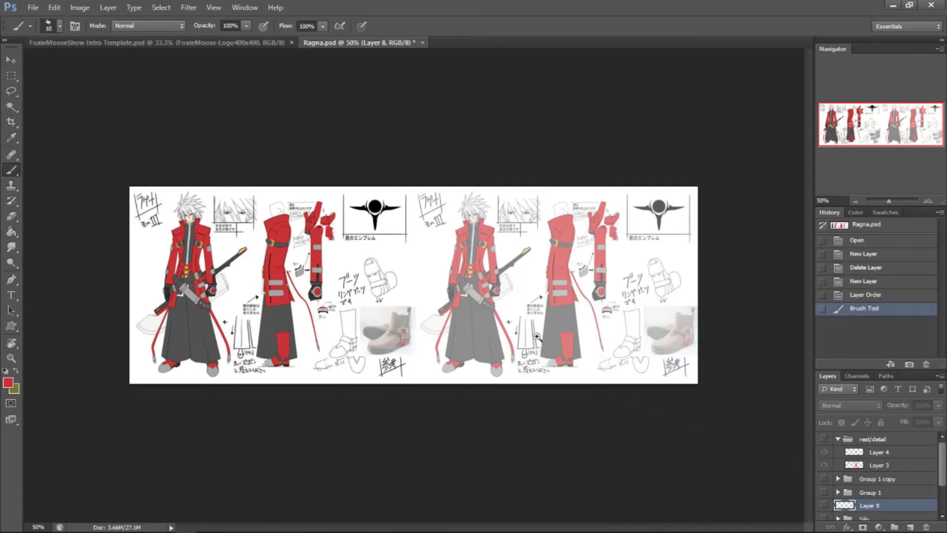
- Inspect the original character artwork up close and show the rest/detail group's pink and blue overlay on the faded copy
key(ctrl+plus)
key(ctrl+plus)
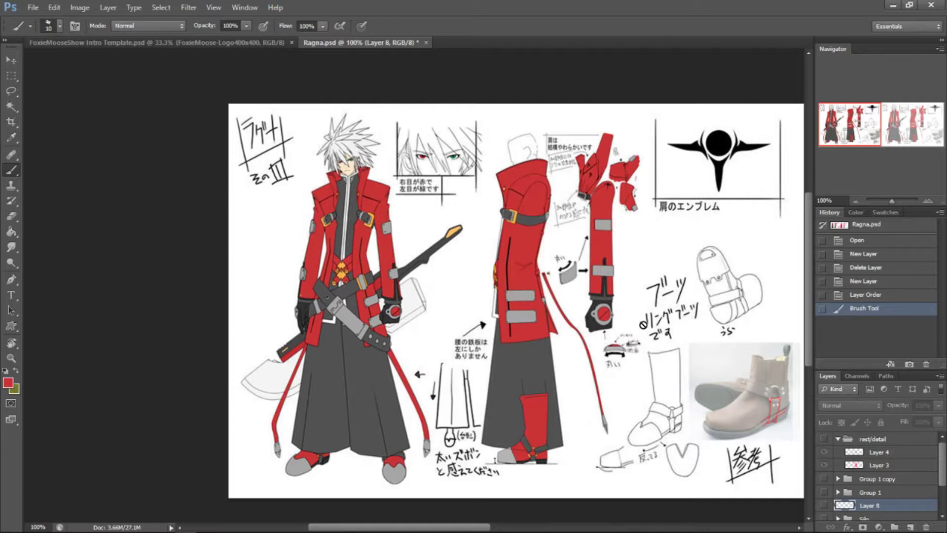
key(ctrl+minus)
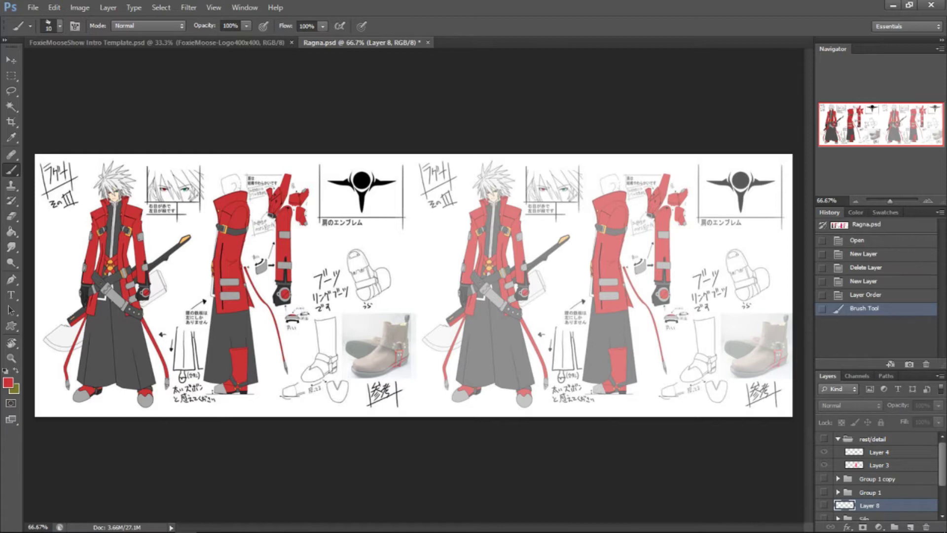
click(778, 481)
click(467, 211)
click(824, 439)
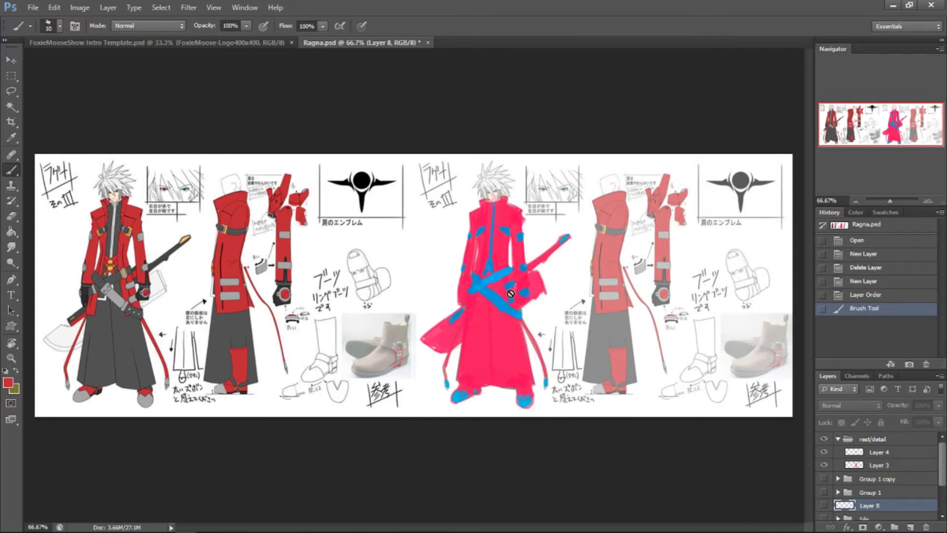
- Add a new layer above Layer 4 inside the rest/detail group
click(874, 450)
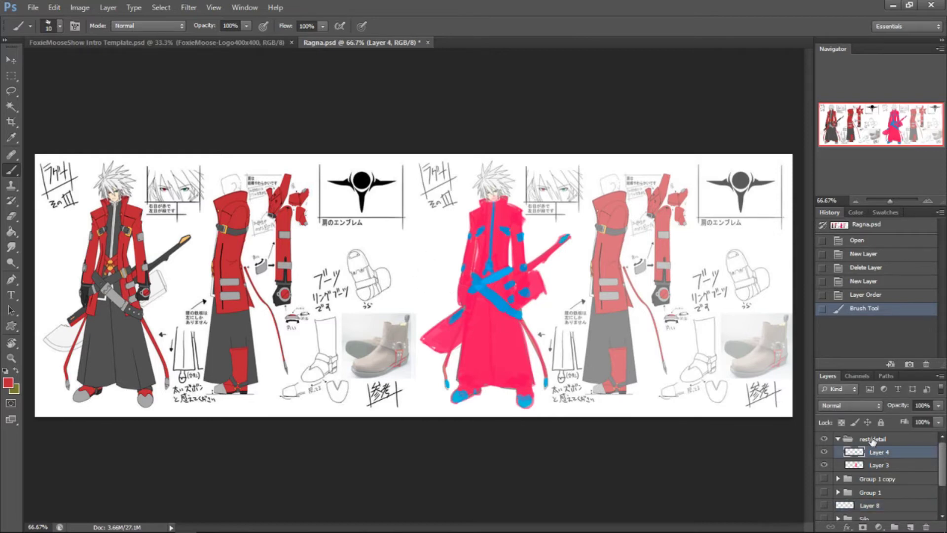
key(ctrl+shift+n)
key(Return)
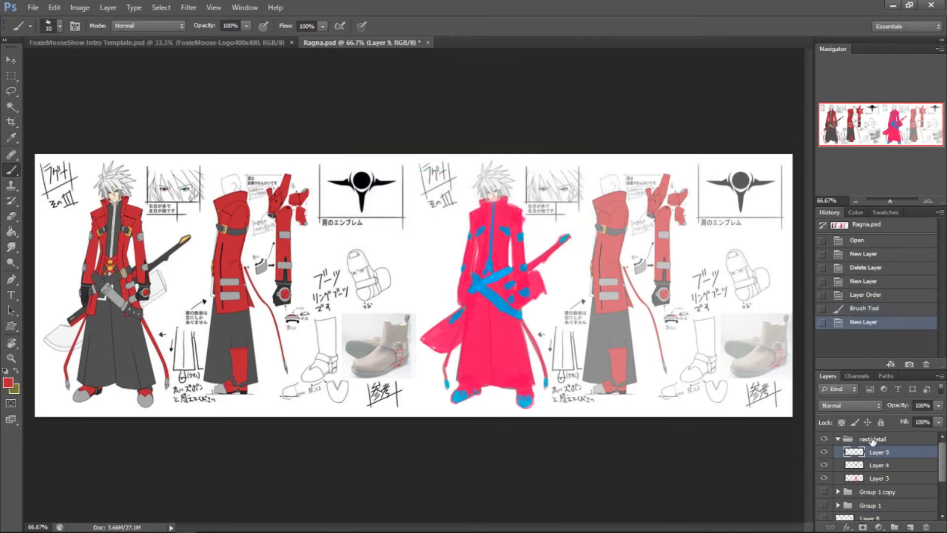
- Set the foreground colour to bright green (#03e51d) and ready the Brush tool
click(8, 382)
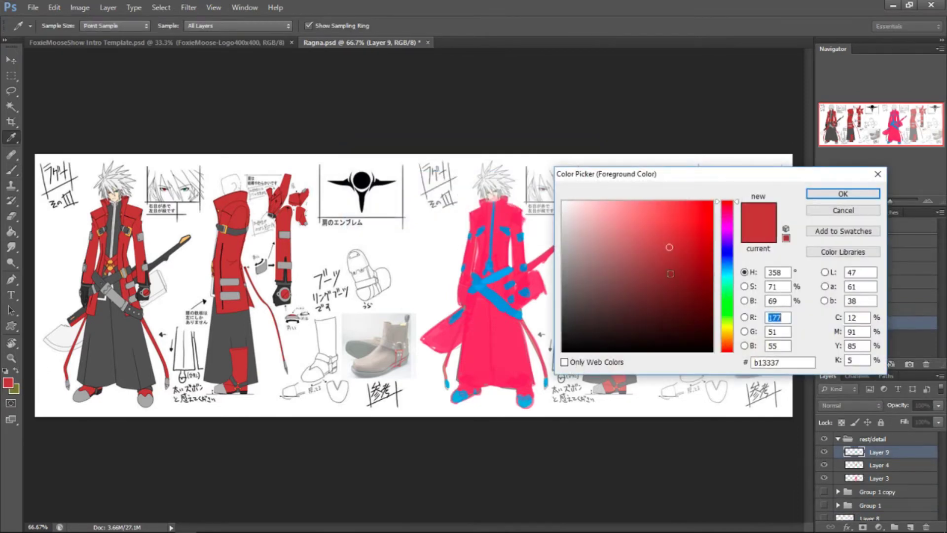
click(727, 298)
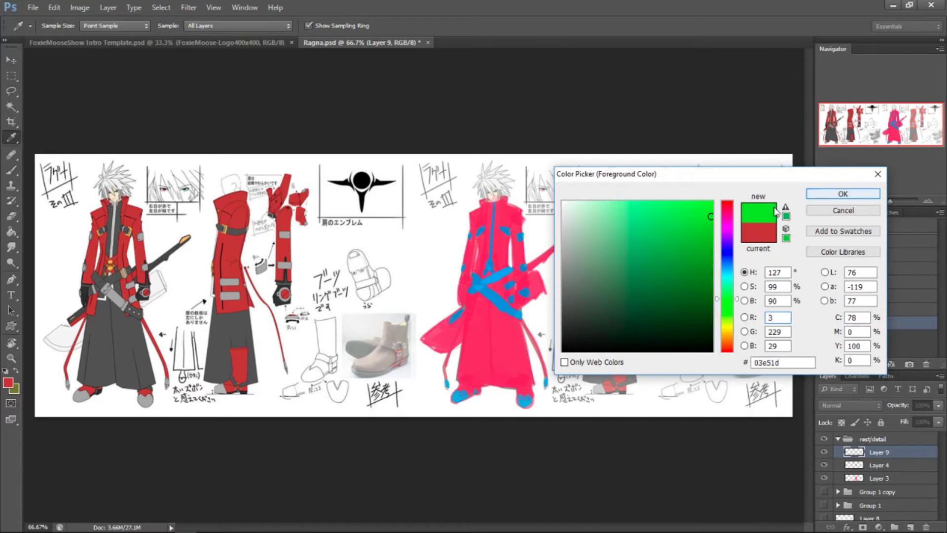
click(819, 192)
key(b)
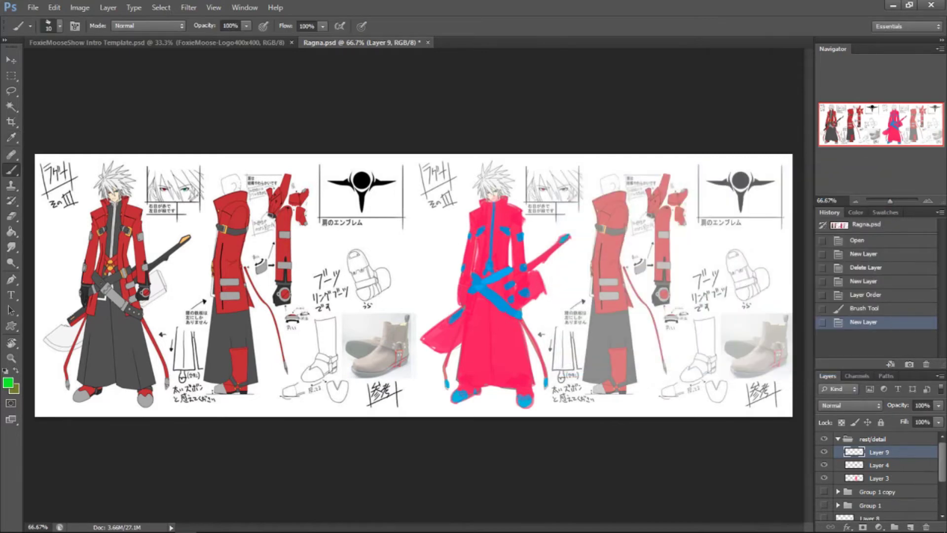
- Circle the belt area and sketch over the skirt-like trousers in green on the overlay figure, undoing each stroke
mouse_move(495, 266)
mouse_down()
mouse_move(475, 282)
mouse_move(513, 285)
mouse_move(487, 303)
mouse_up()
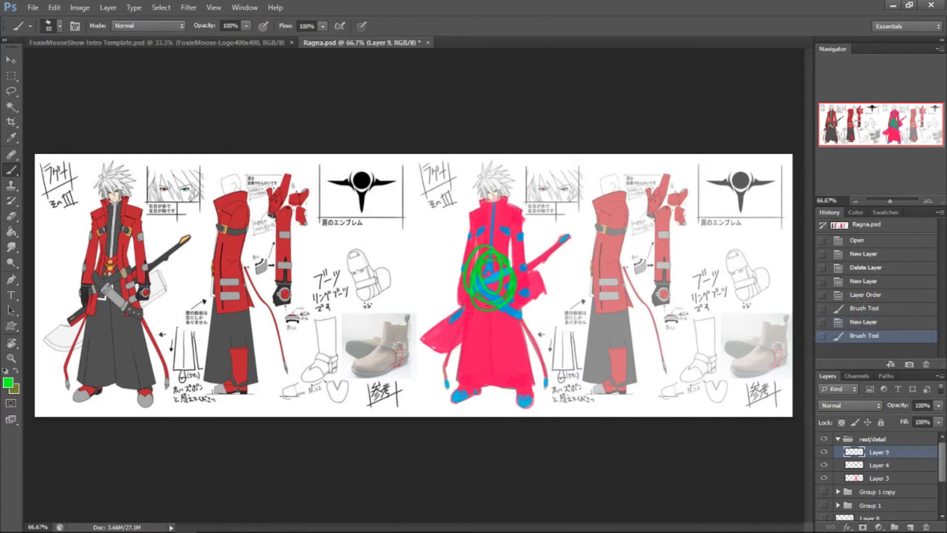
key(ctrl+z)
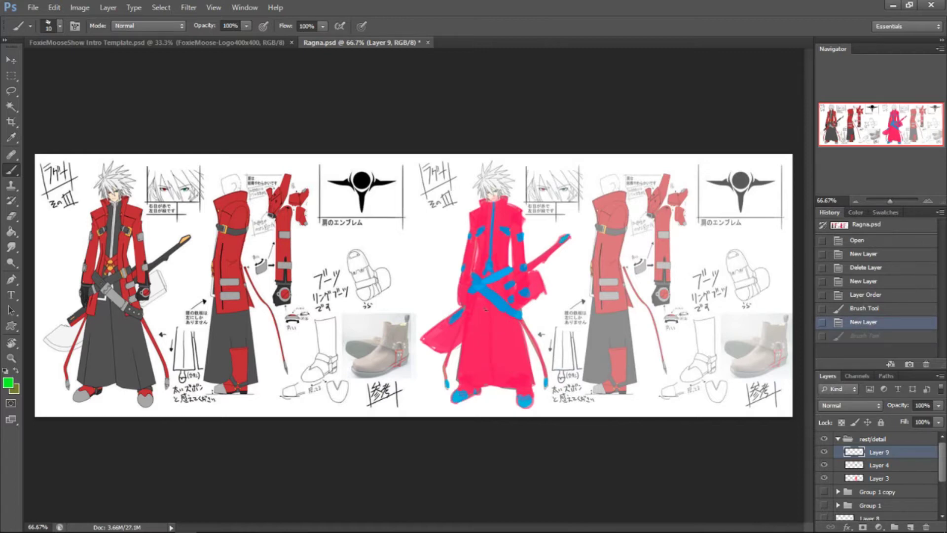
drag(486, 326, 492, 350)
key(ctrl+z)
mouse_move(476, 295)
mouse_down()
mouse_move(520, 319)
mouse_move(535, 383)
mouse_up()
key(ctrl+z)
mouse_move(493, 302)
mouse_down()
mouse_move(474, 284)
mouse_move(496, 301)
mouse_up()
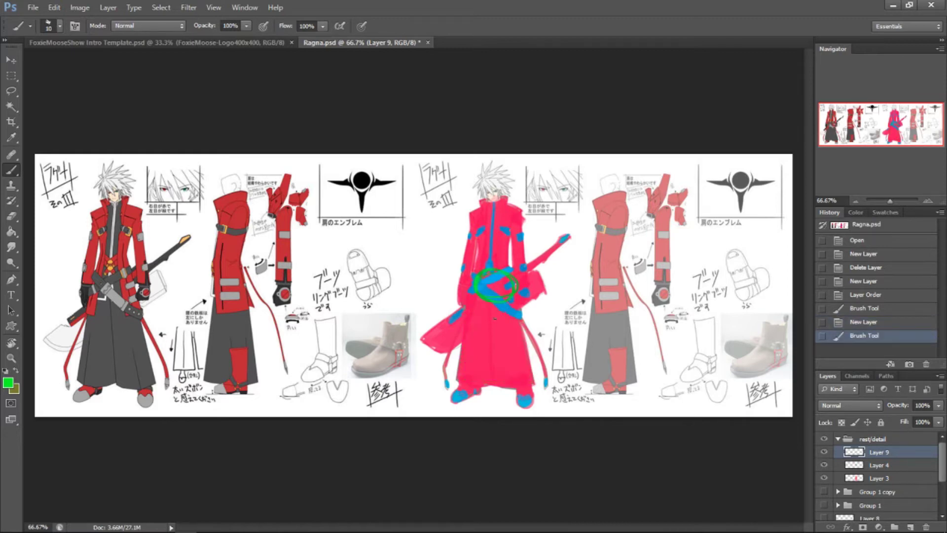
key(ctrl+z)
- Mark the lower trousers and the feet of the overlay figure in green, undoing each stroke
mouse_move(458, 383)
mouse_down()
mouse_move(516, 385)
mouse_move(519, 341)
mouse_up()
key(ctrl+z)
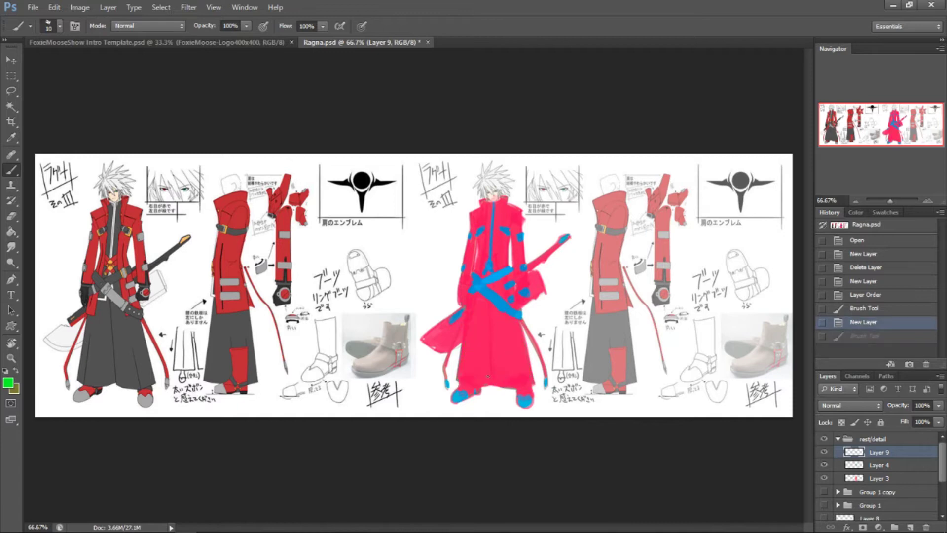
drag(470, 395, 531, 404)
key(ctrl+z)
key(ctrl+z)
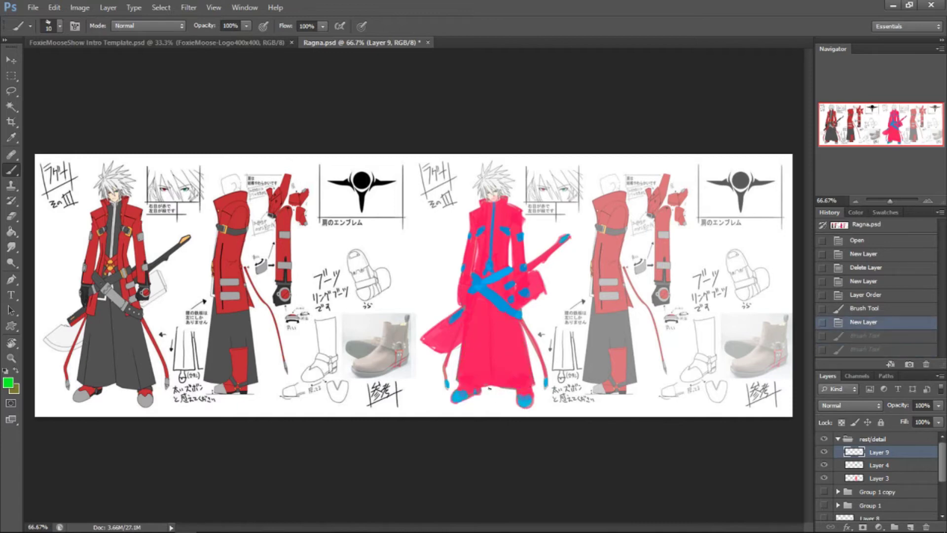
- Sample the overlay's blue and paint scattered detail patches over the figure's pink trousers with a 25 px brush
alt+click(497, 294)
mouse_move(478, 315)
mouse_down()
mouse_move(495, 325)
mouse_move(506, 340)
mouse_move(468, 354)
mouse_up()
click(508, 372)
click(504, 360)
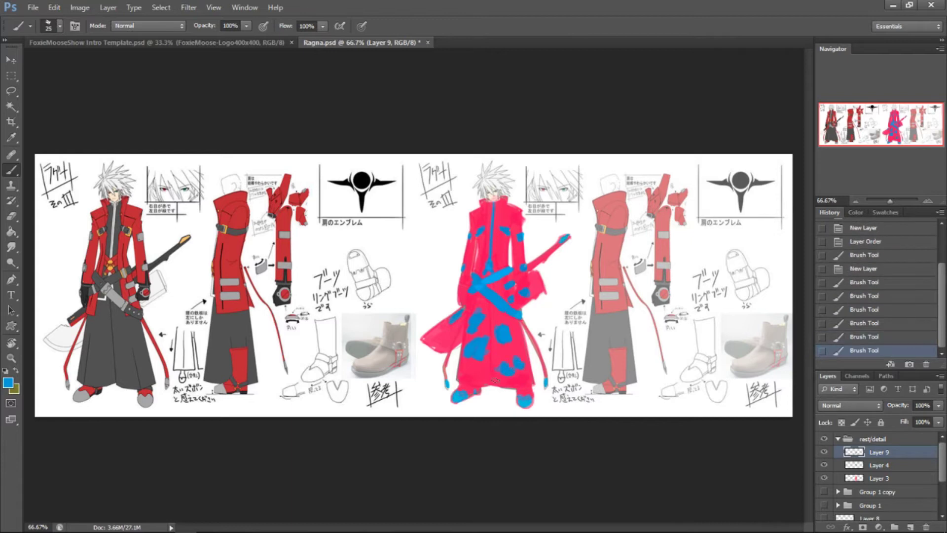
click(497, 336)
click(491, 310)
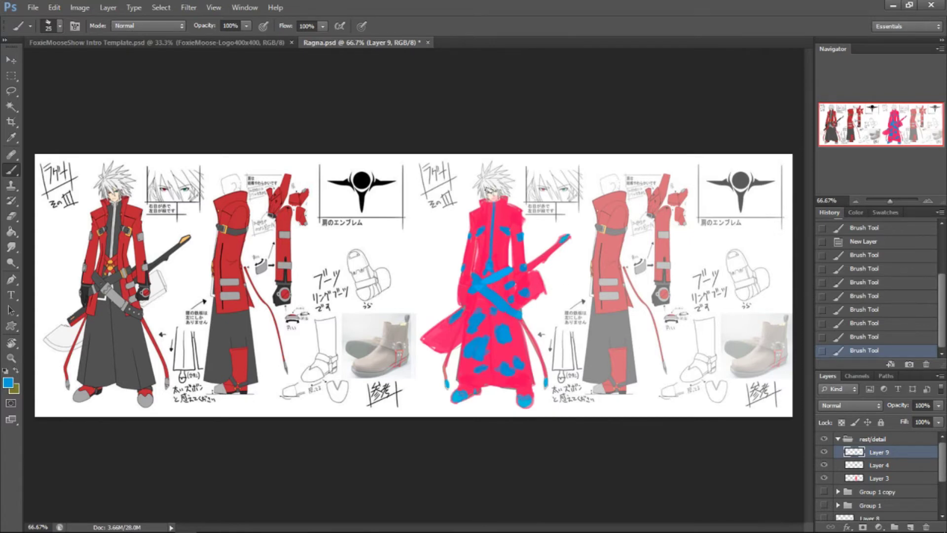
- Circle the overlay figure's face in blue with a 15 px brush, and undo the circle
key(bracketleft)
mouse_move(496, 179)
mouse_down()
mouse_move(484, 193)
mouse_move(508, 202)
mouse_move(510, 193)
mouse_up()
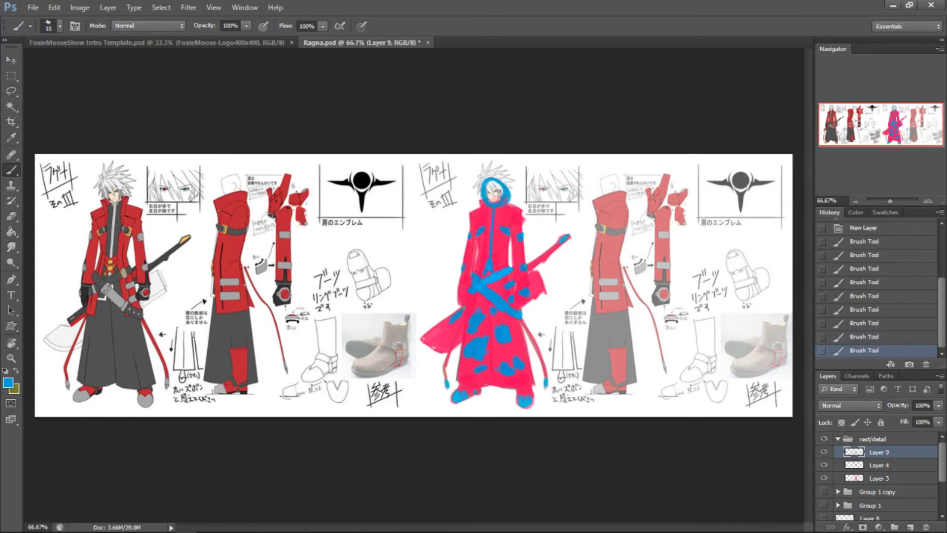
key(ctrl+z)
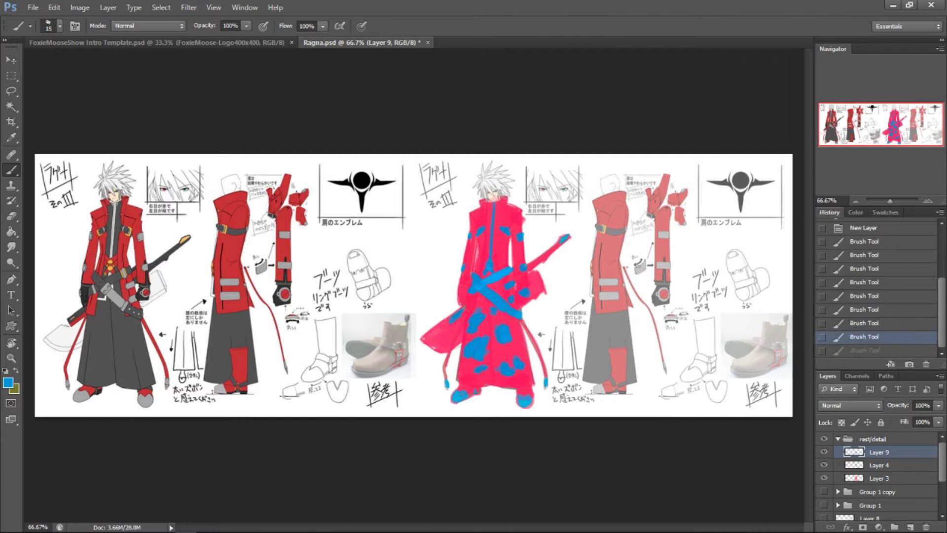
- Step the document history back to the new-layer state, removing all the blue test patches from the trousers
click(866, 310)
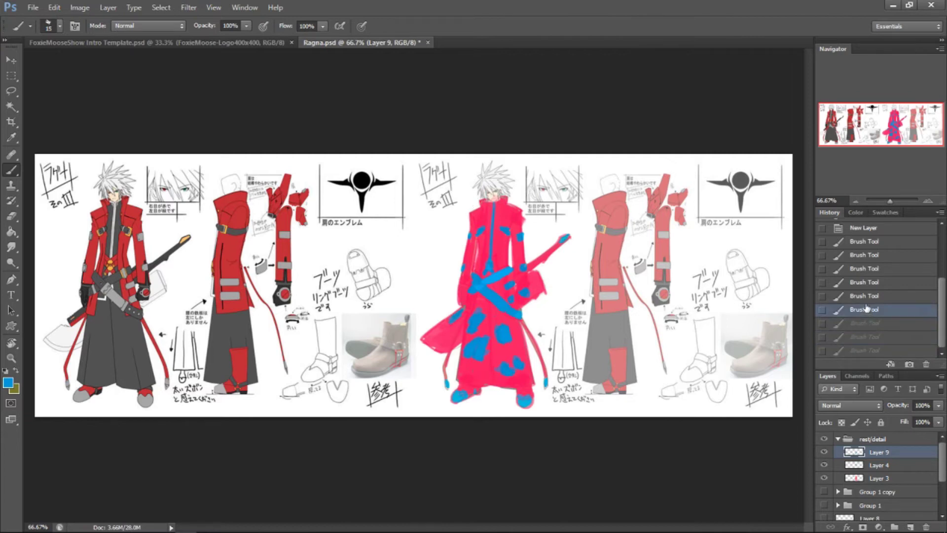
click(855, 283)
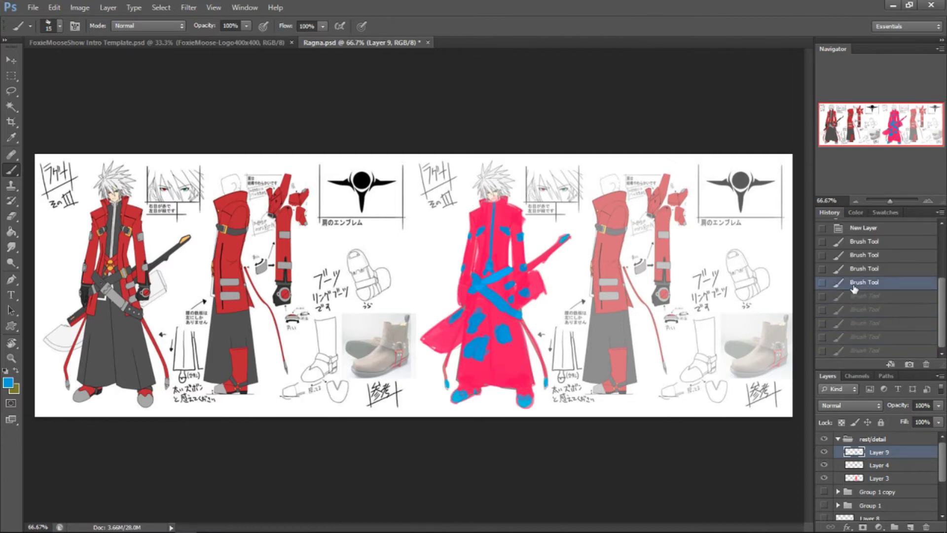
click(865, 242)
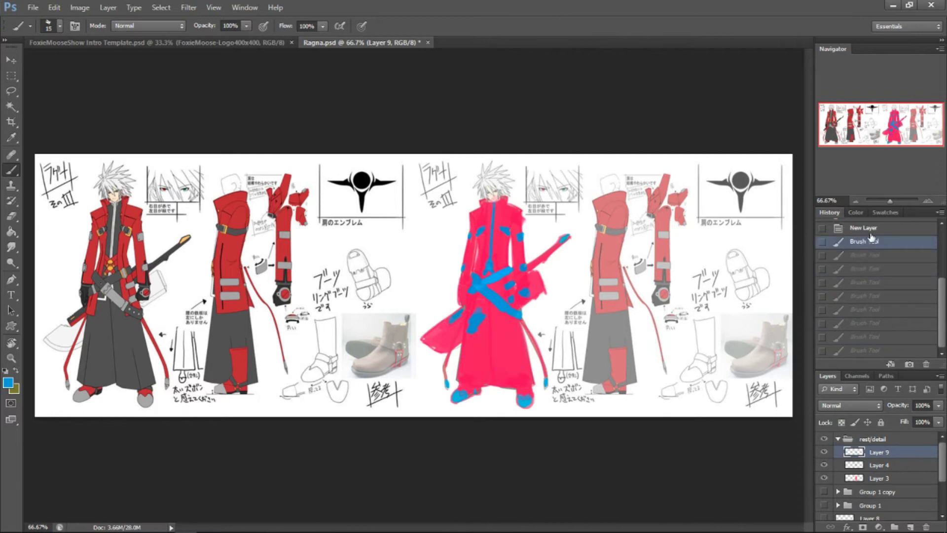
click(870, 230)
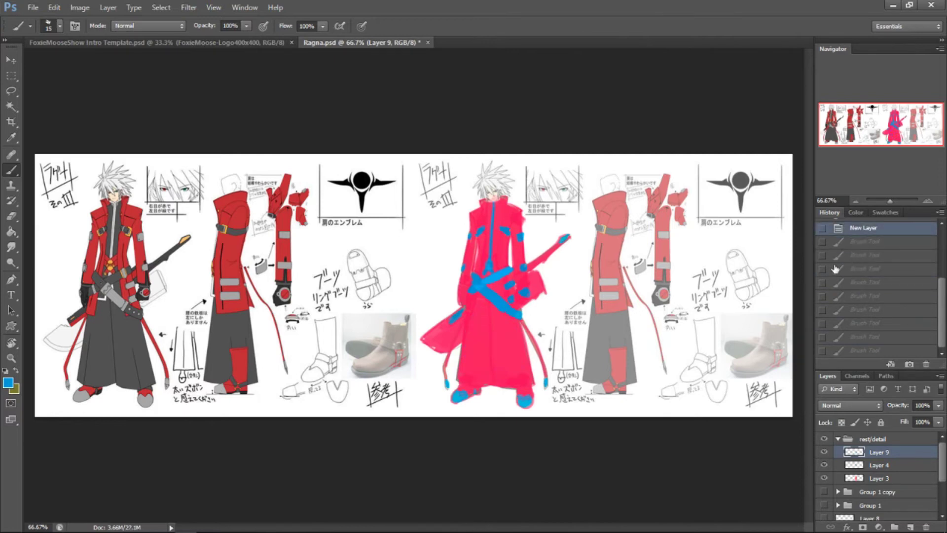